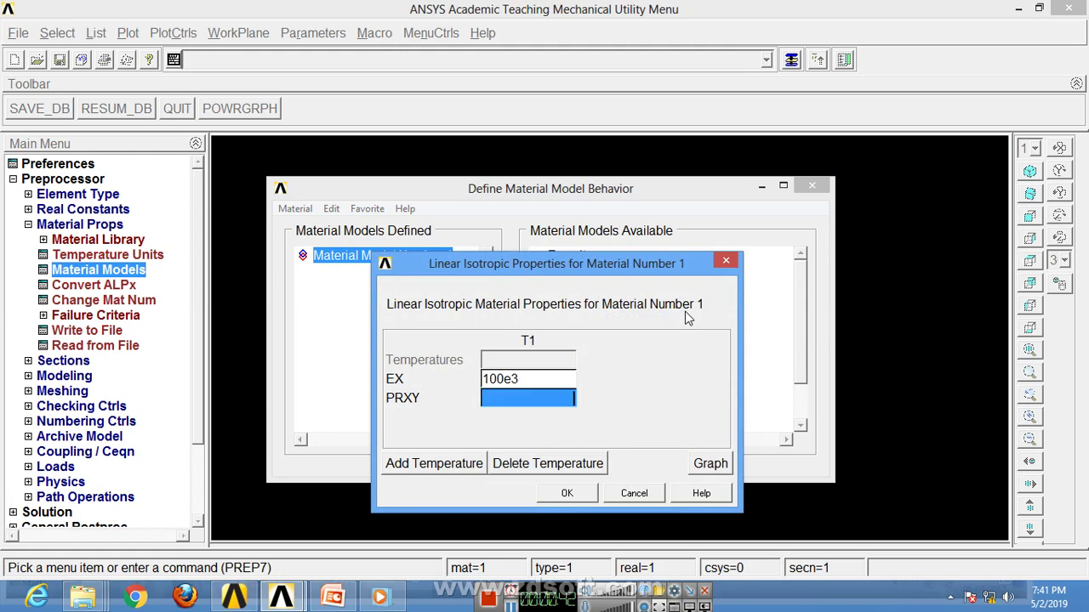
Set material 1's Poisson's ratio PRXY to 0.3 and its isotropic secant thermal expansion coefficient ALPX to 18e-6
text(0.3)
click(566, 493)
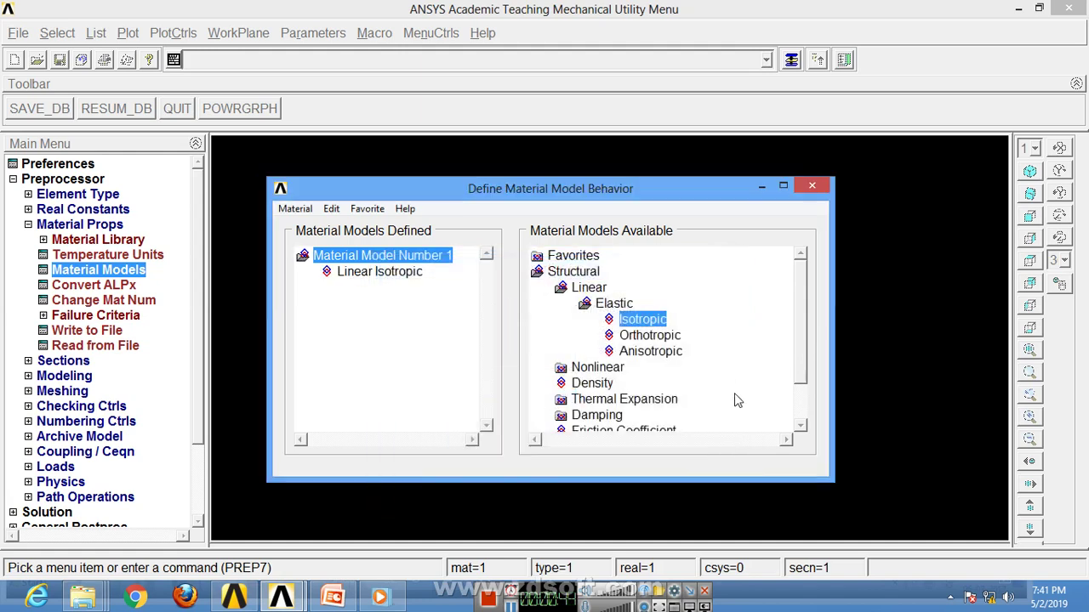
scroll(757, 345, down, 1)
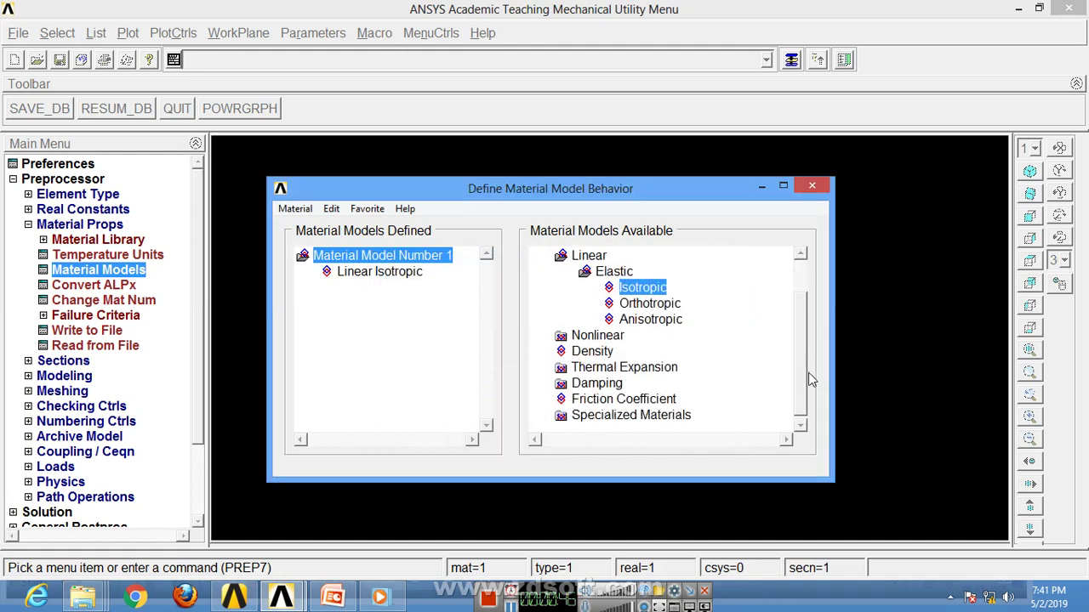
double_click(626, 367)
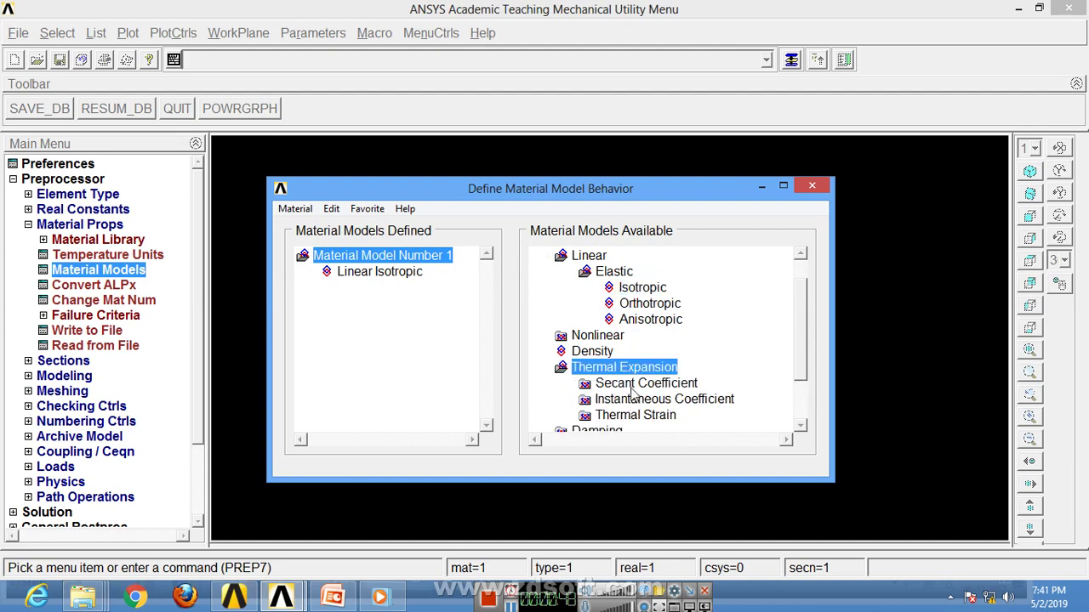
double_click(644, 383)
double_click(643, 398)
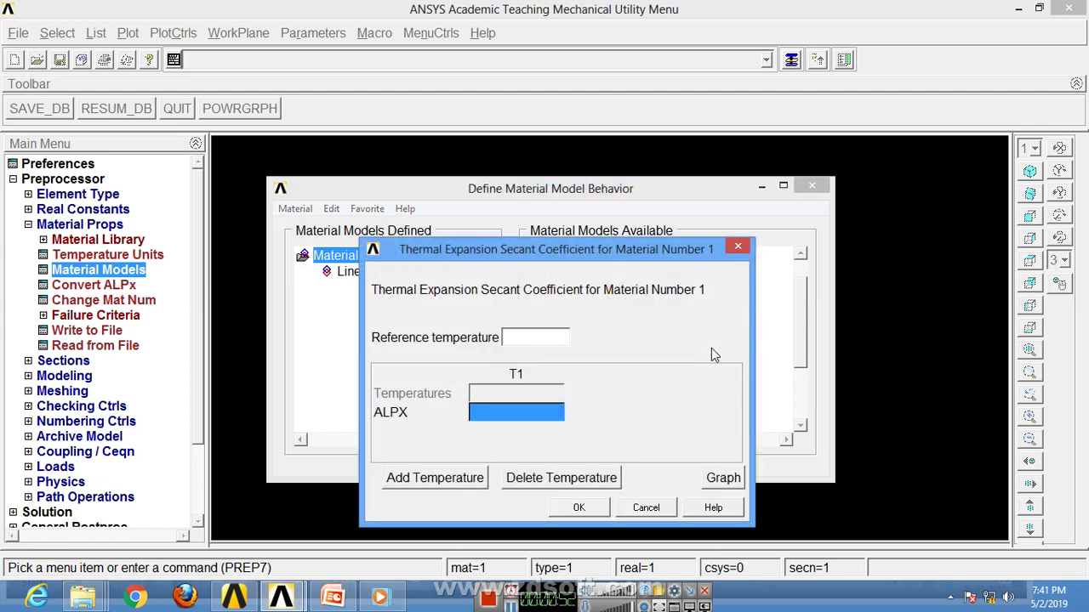
text(18e-6)
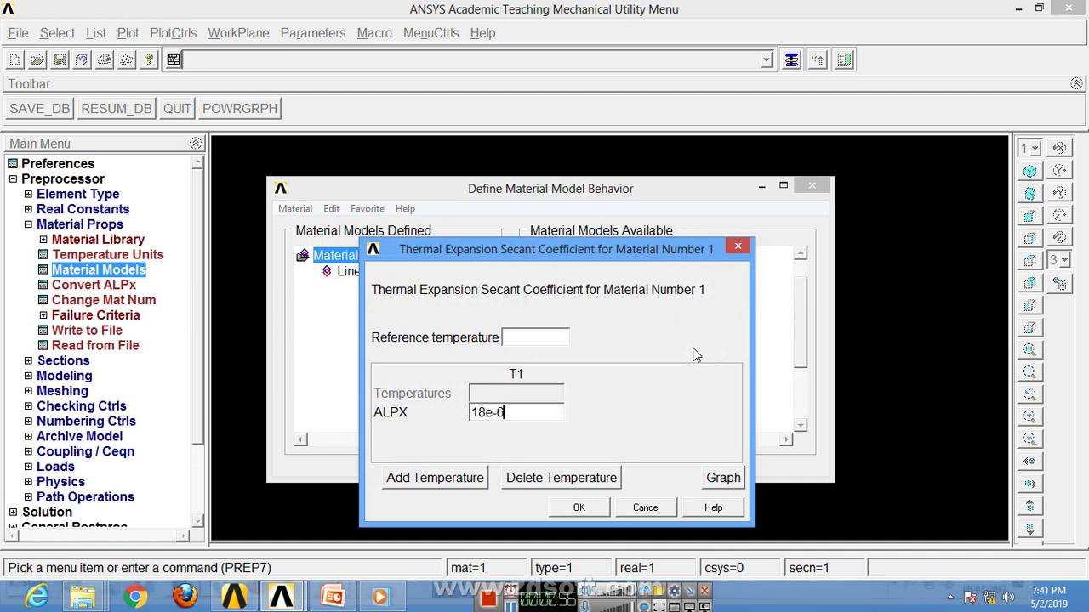
click(580, 507)
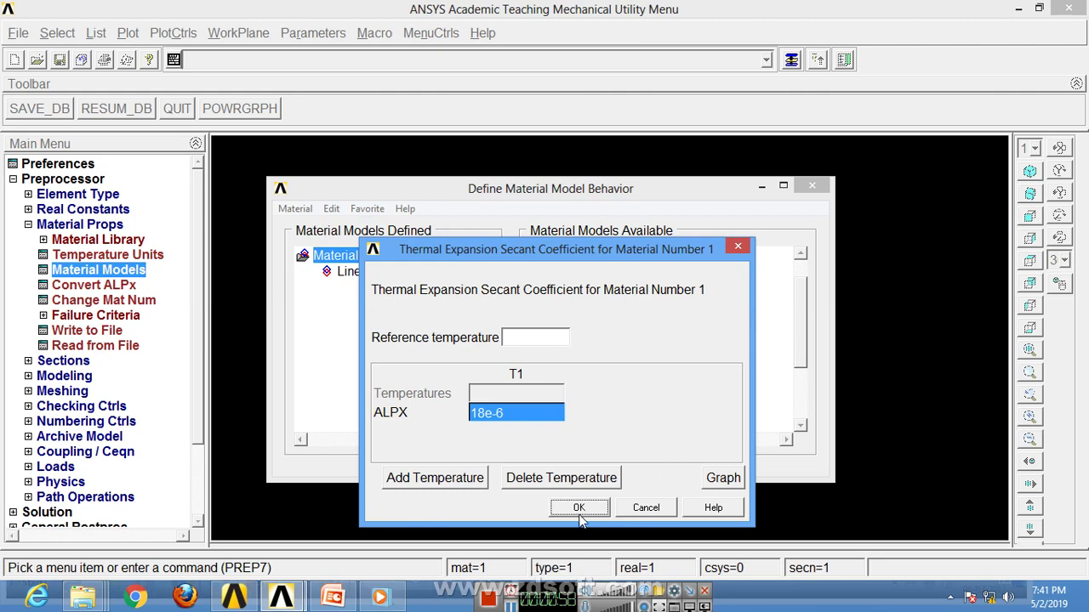
click(578, 508)
Add material model 2 and give it linear isotropic properties with EX 200e3 and PRXY 0.3
click(295, 209)
click(319, 227)
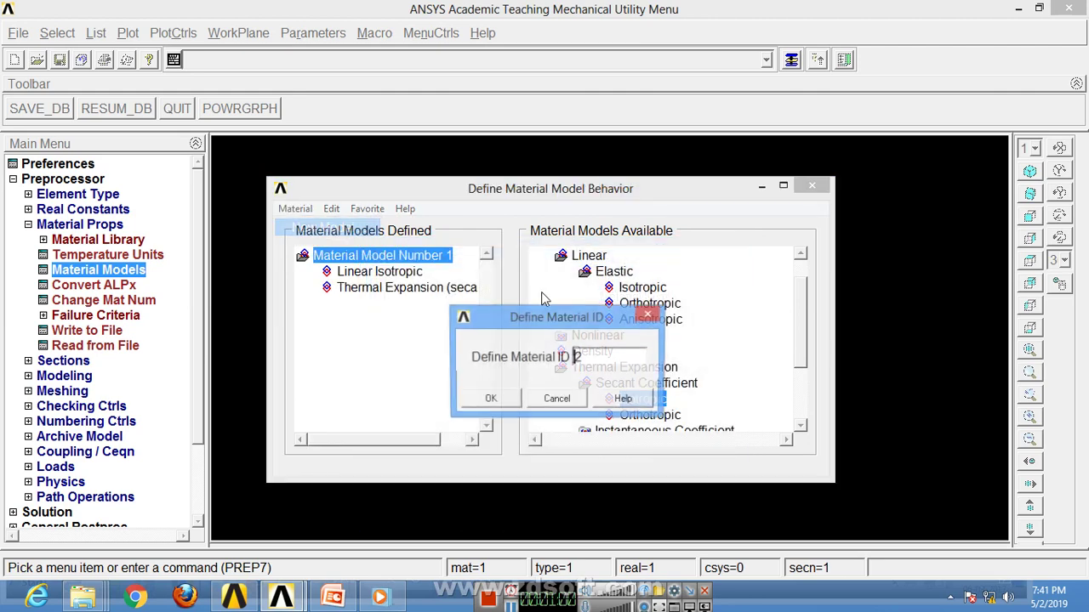
click(491, 398)
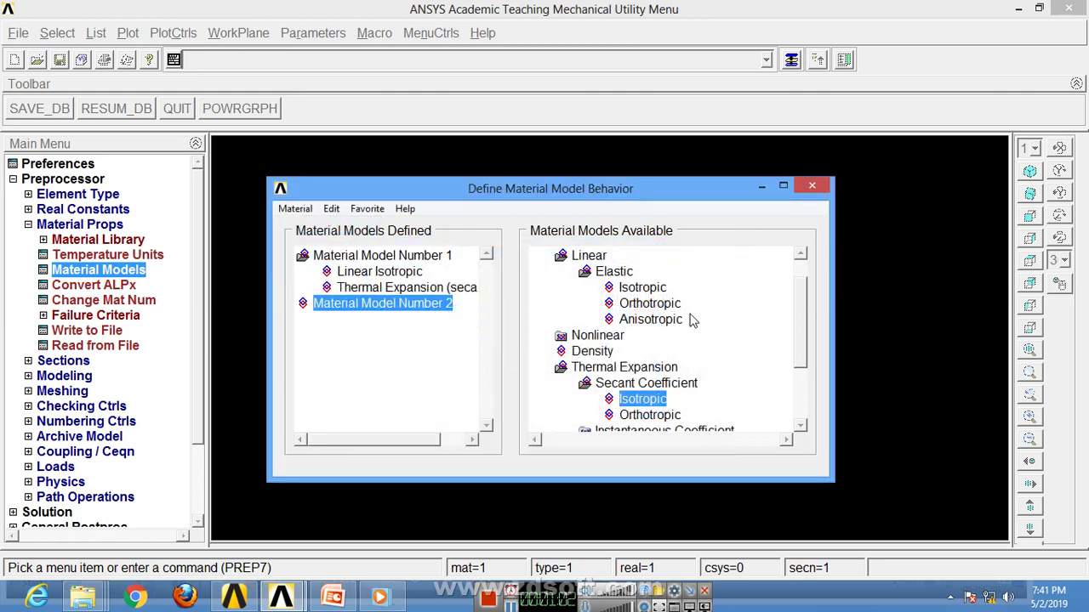
double_click(643, 290)
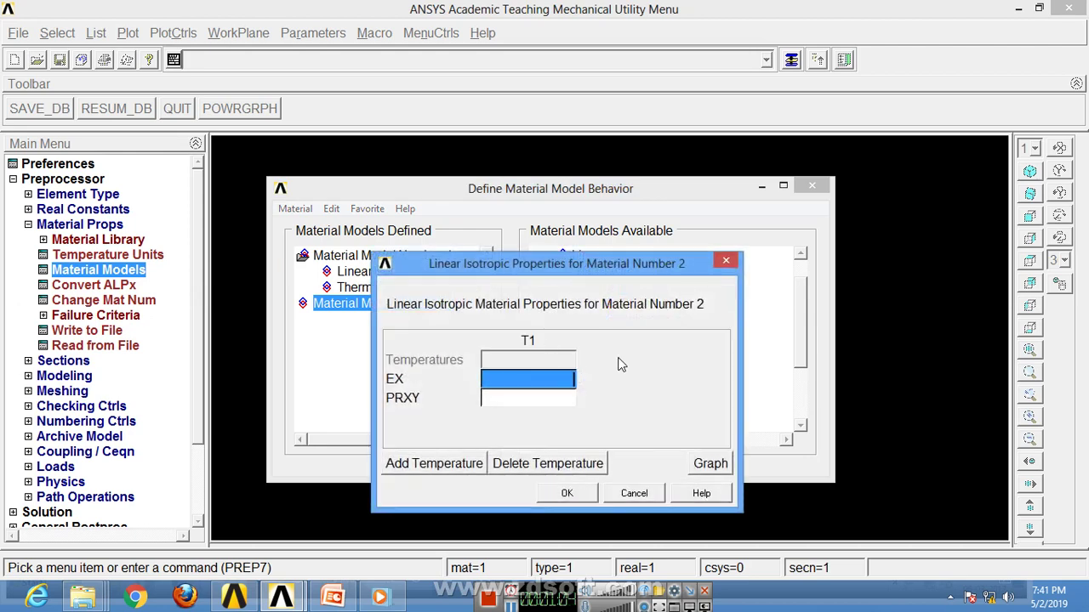
text(2)
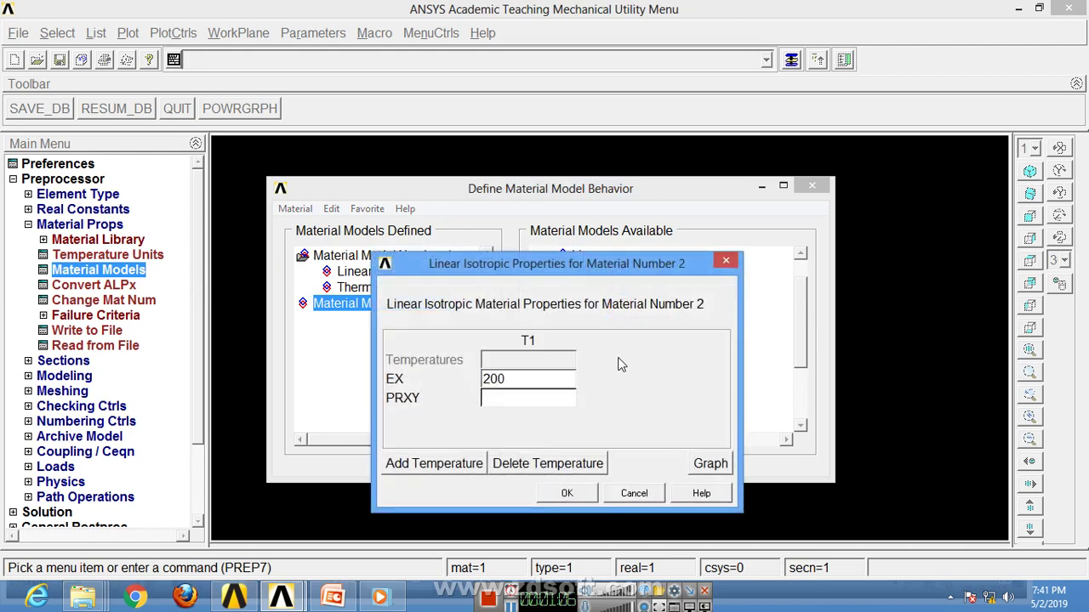
text(0.3)
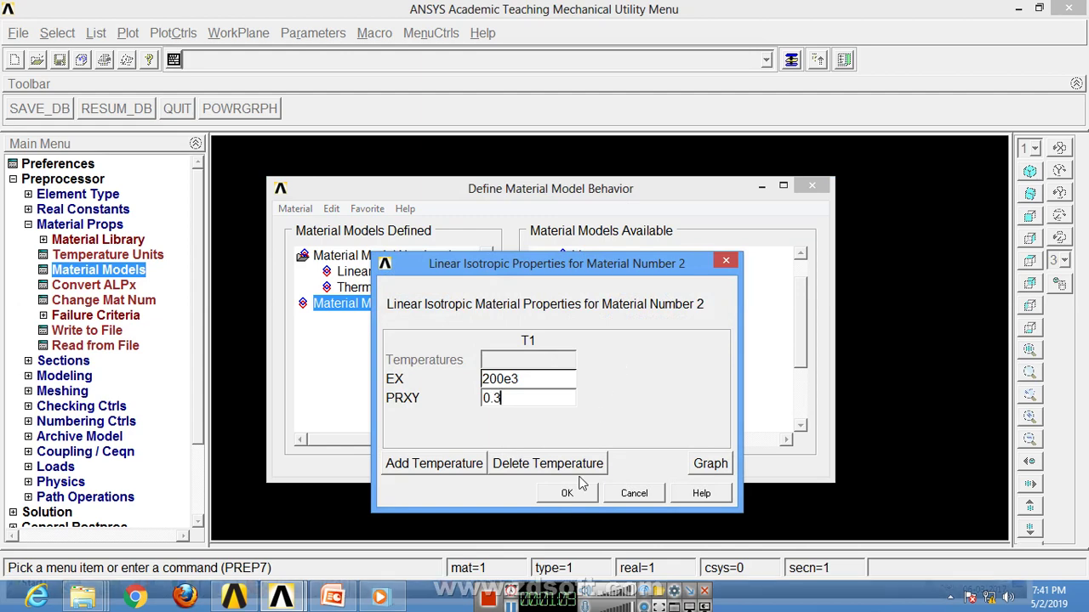
click(567, 494)
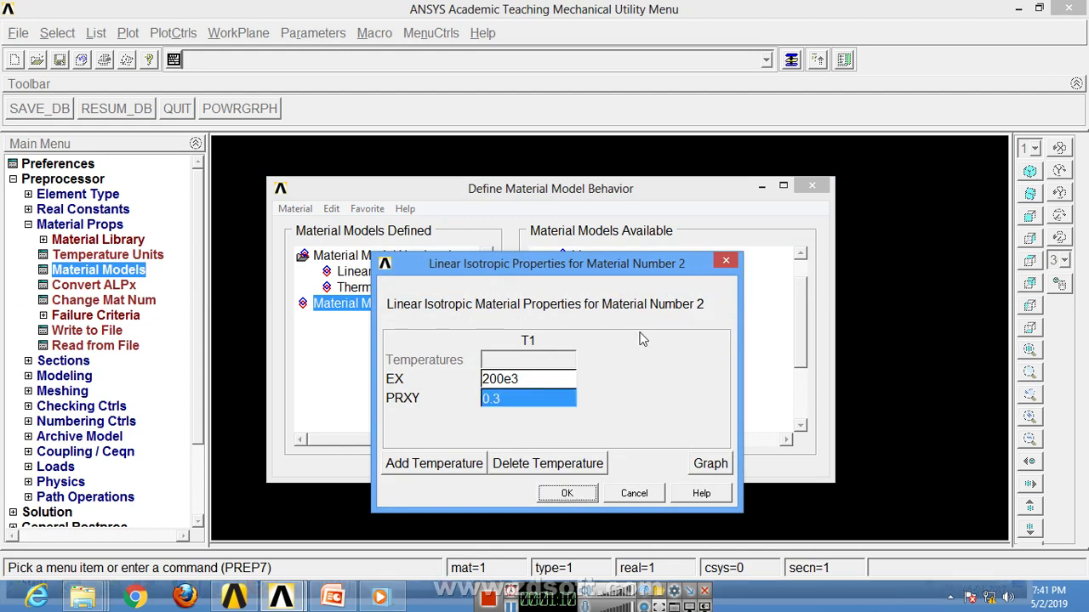
Set material 2's isotropic secant thermal expansion coefficient ALPX to 12e-6 and close the material definitions
double_click(640, 398)
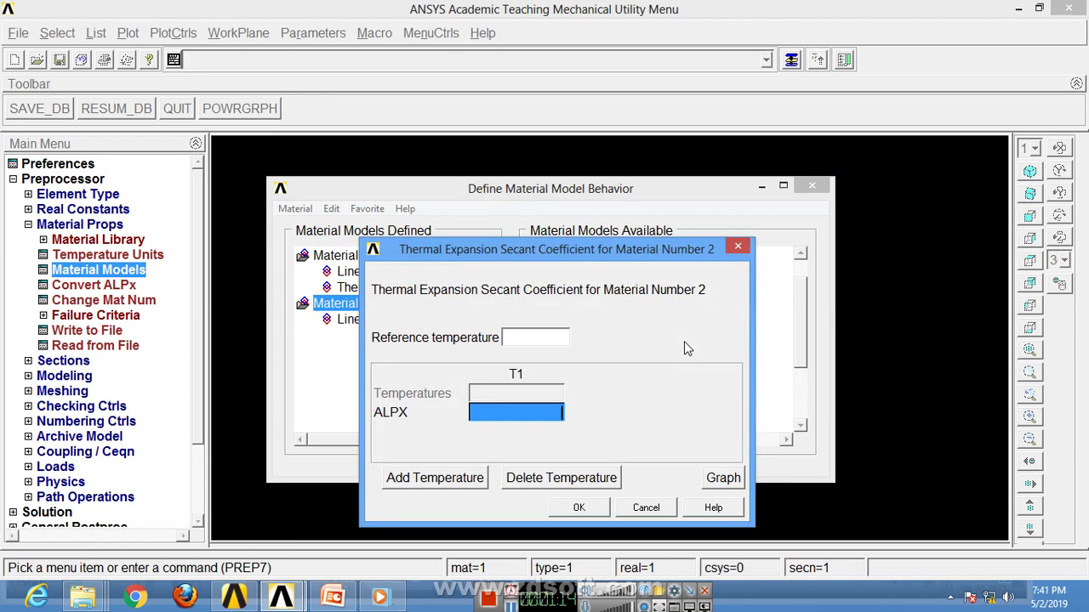
text(12e)
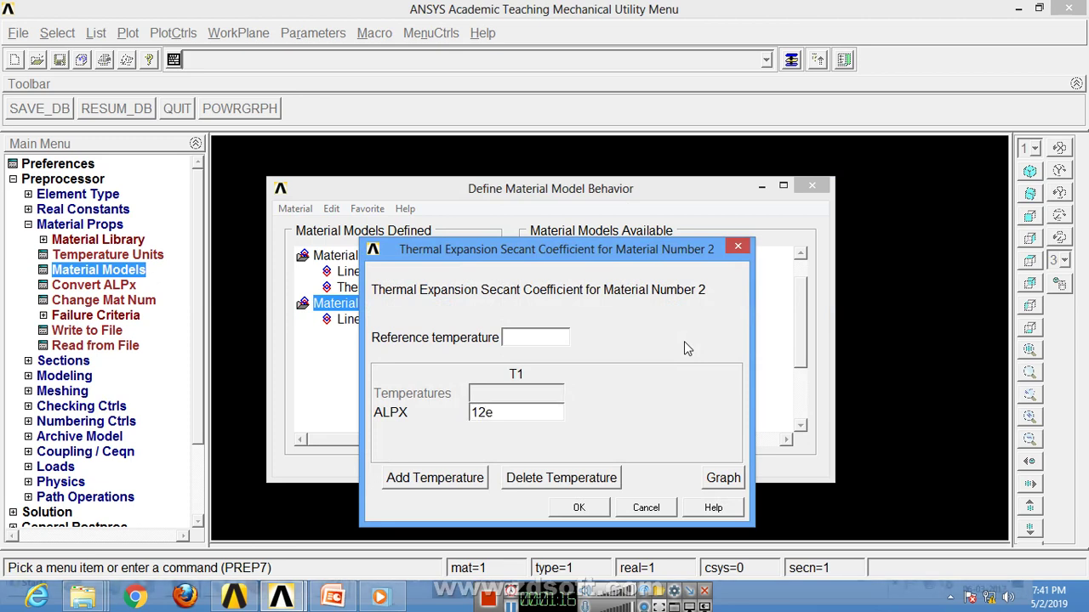
text(-6)
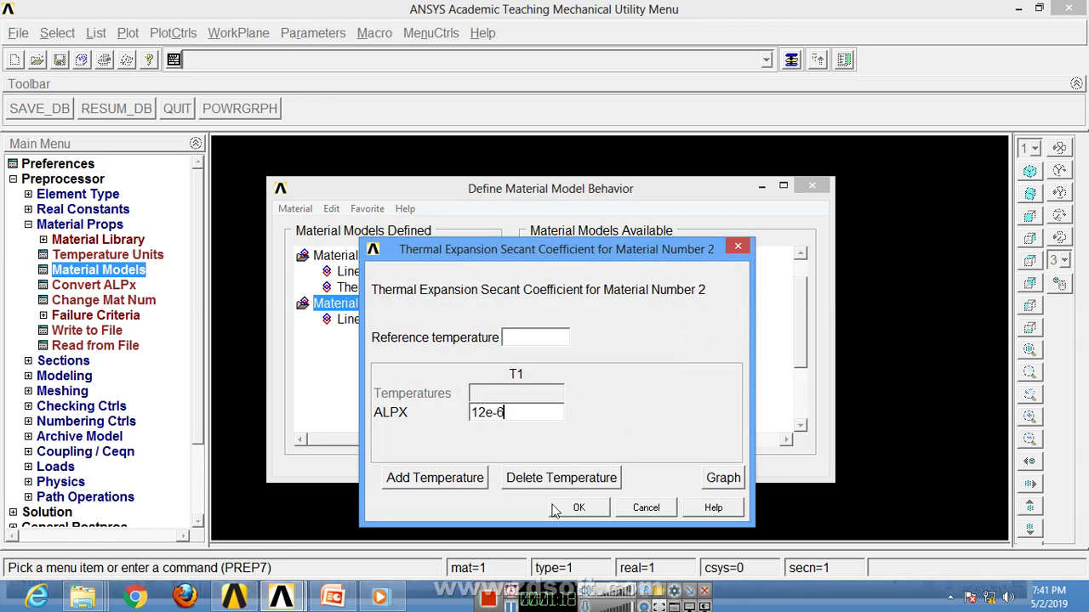
click(582, 512)
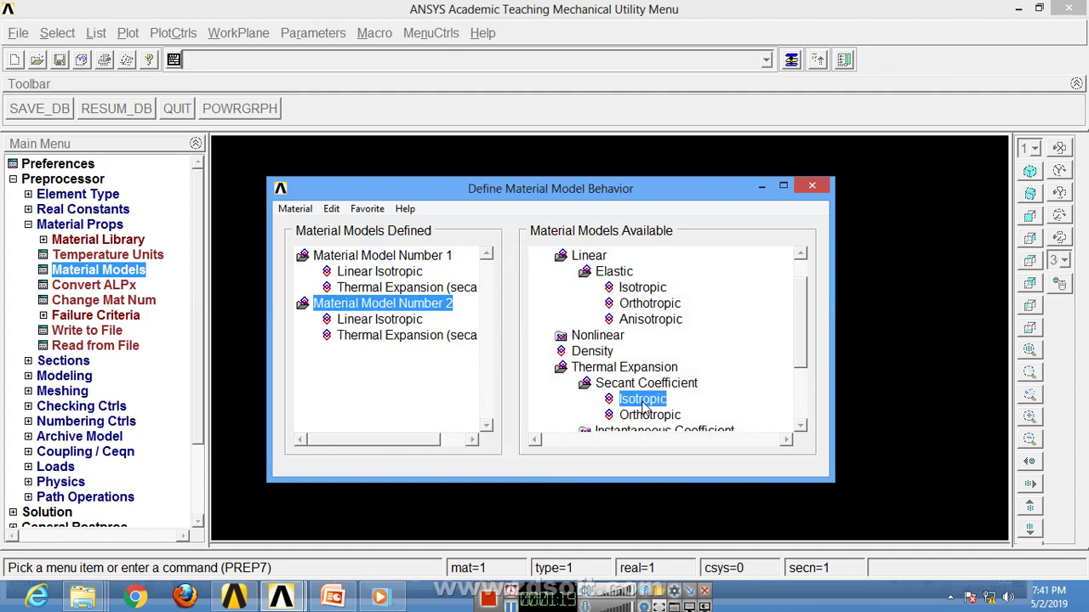
click(812, 188)
Add link section 1 named Area 1 with a link area of 2827.43
click(30, 226)
click(68, 241)
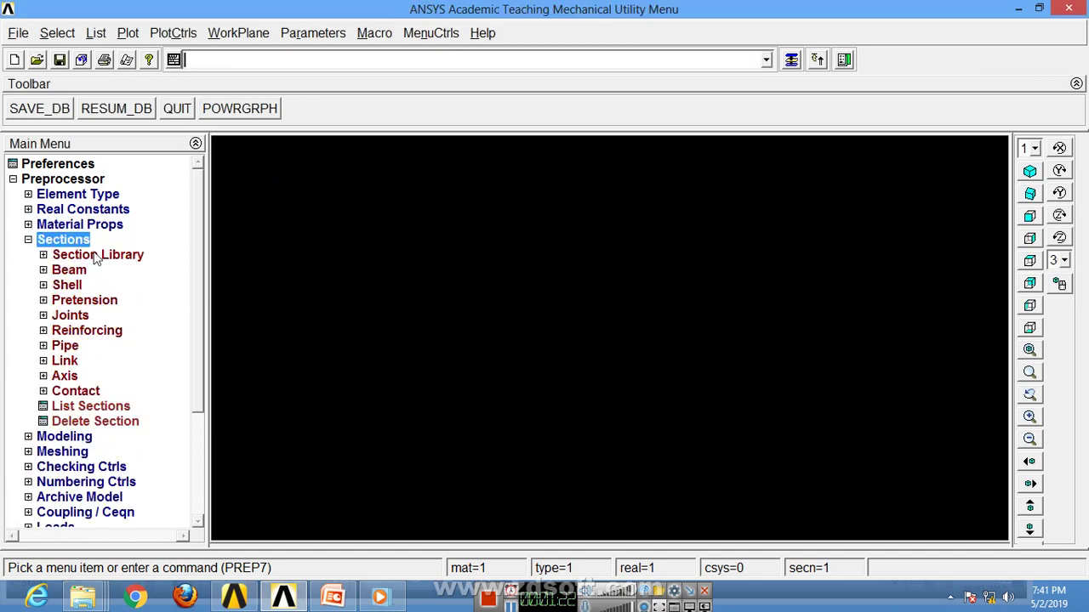
click(72, 363)
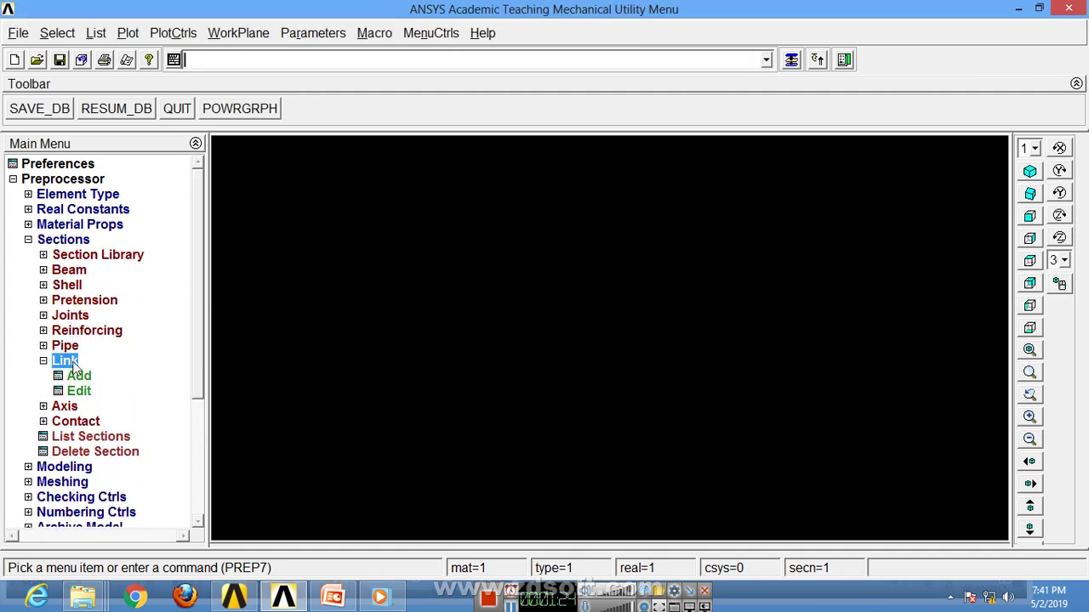
click(80, 377)
click(666, 285)
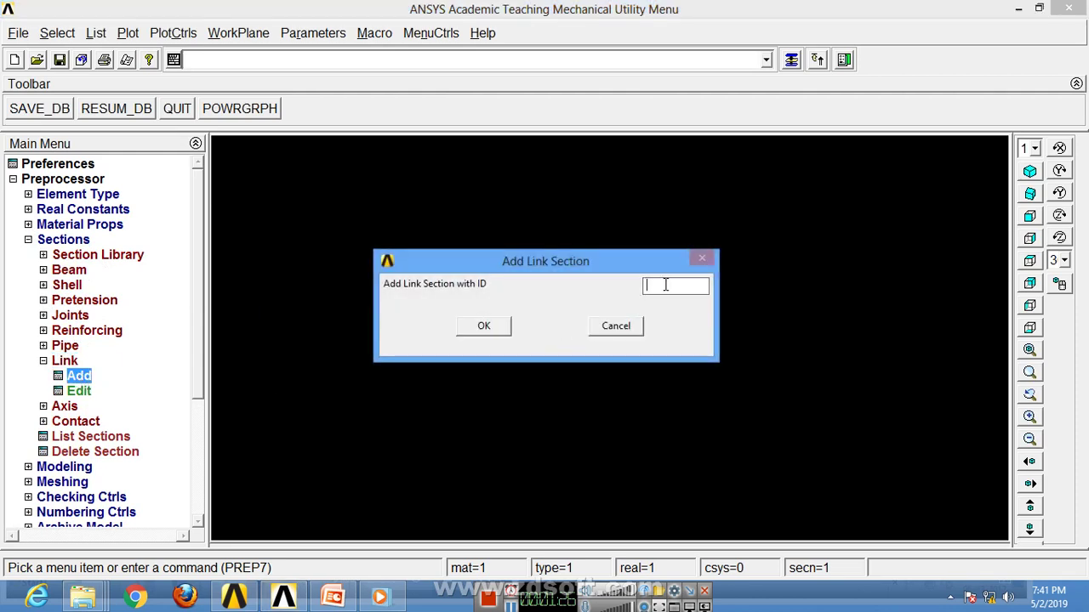
click(482, 331)
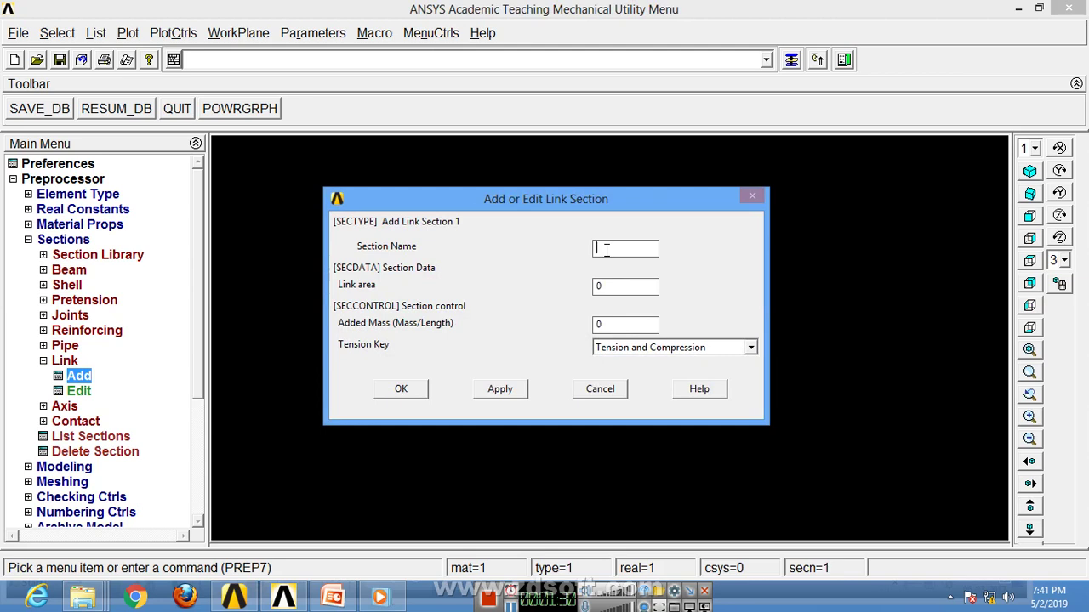
text(A)
text(rea)
text(2827.43)
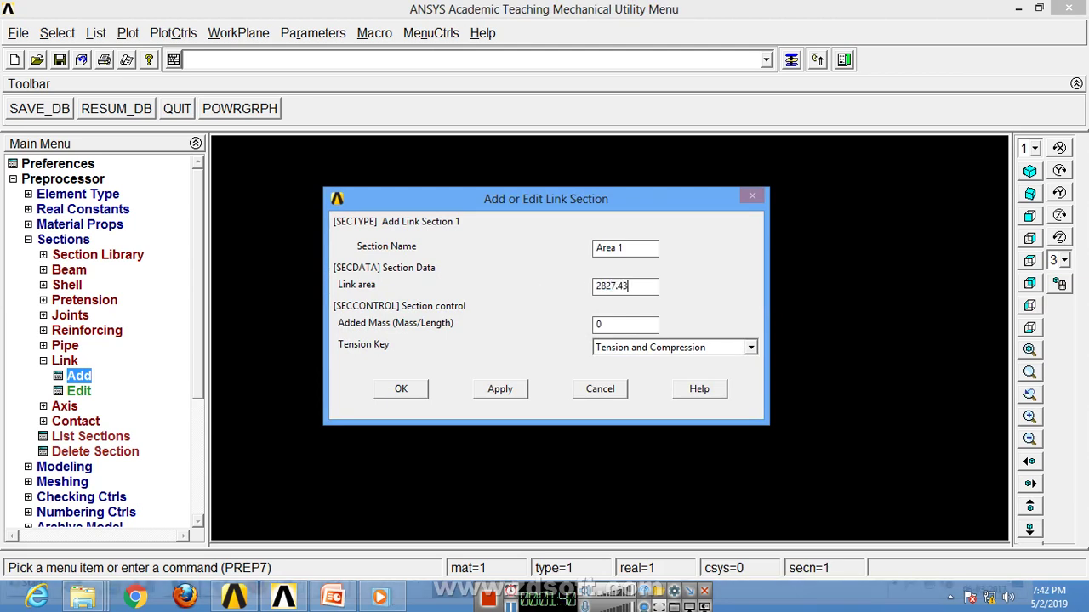
click(501, 389)
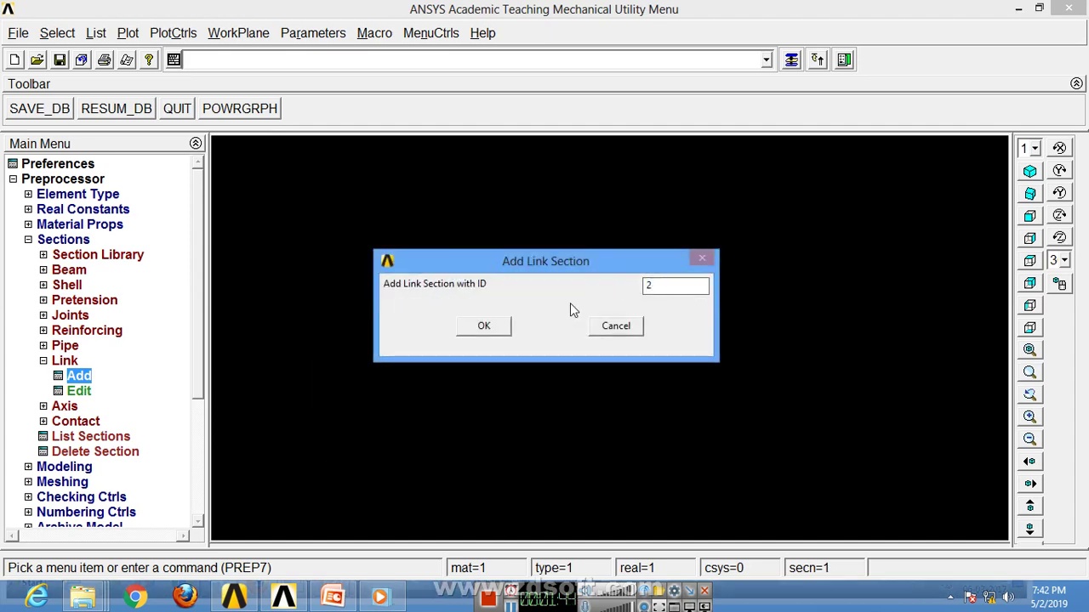
Add link section 2 named Area 2 with a link area of 1256.63
click(492, 329)
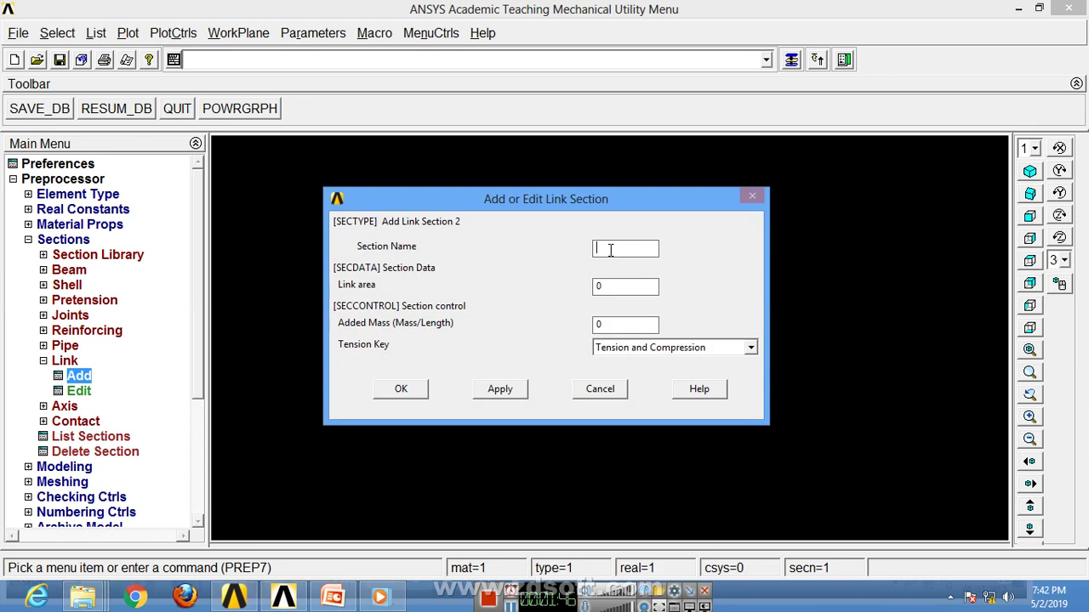
text(Area 2)
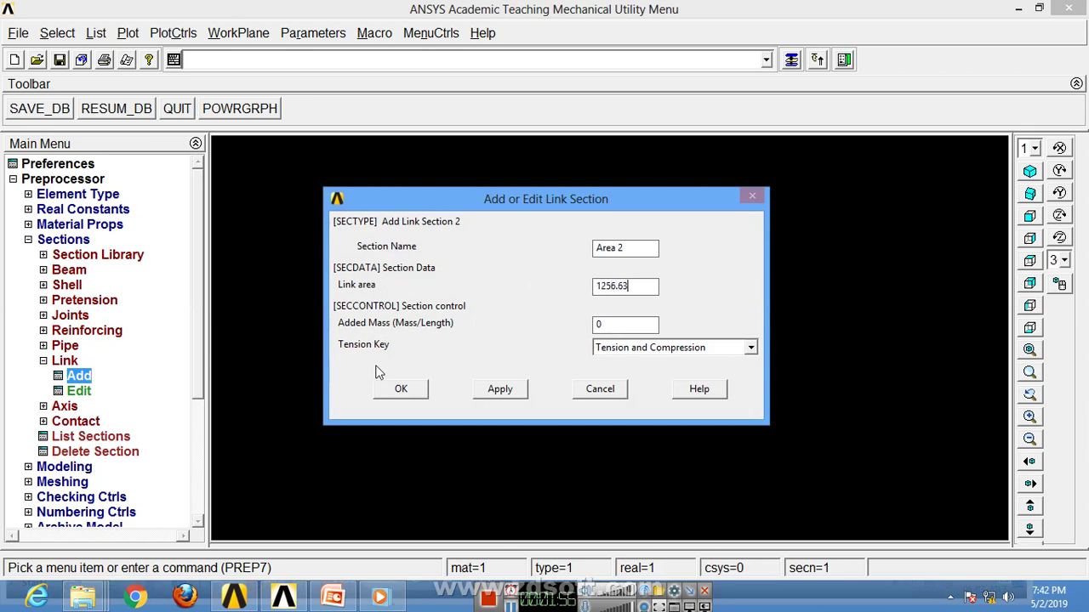
click(401, 388)
click(44, 361)
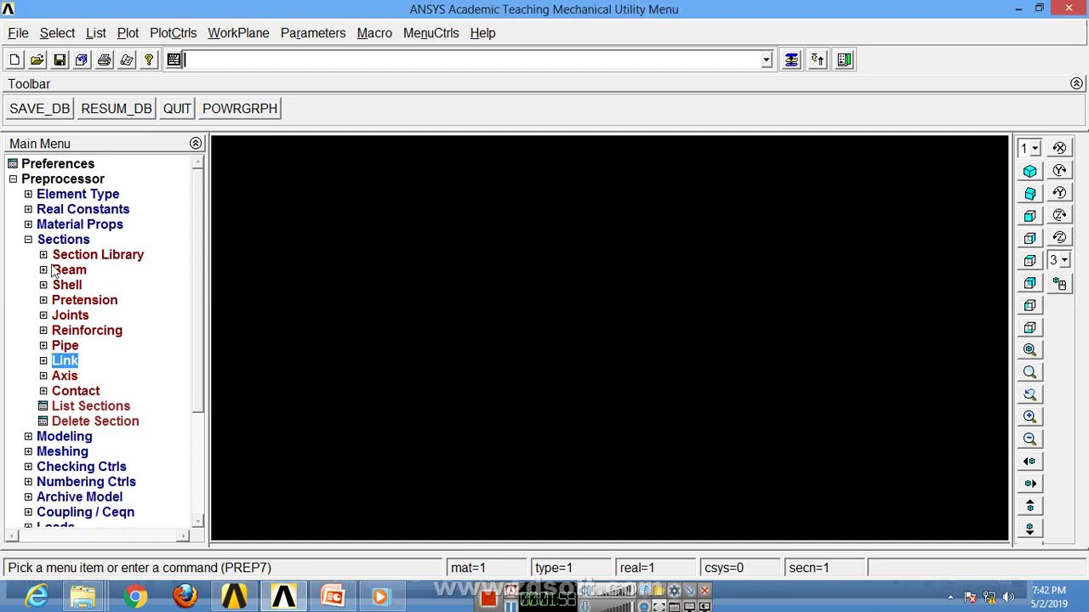
click(28, 240)
Create three nodes along the X axis in the active coordinate system: at the origin, at an intermediate point and at X = 1100
click(63, 254)
click(71, 269)
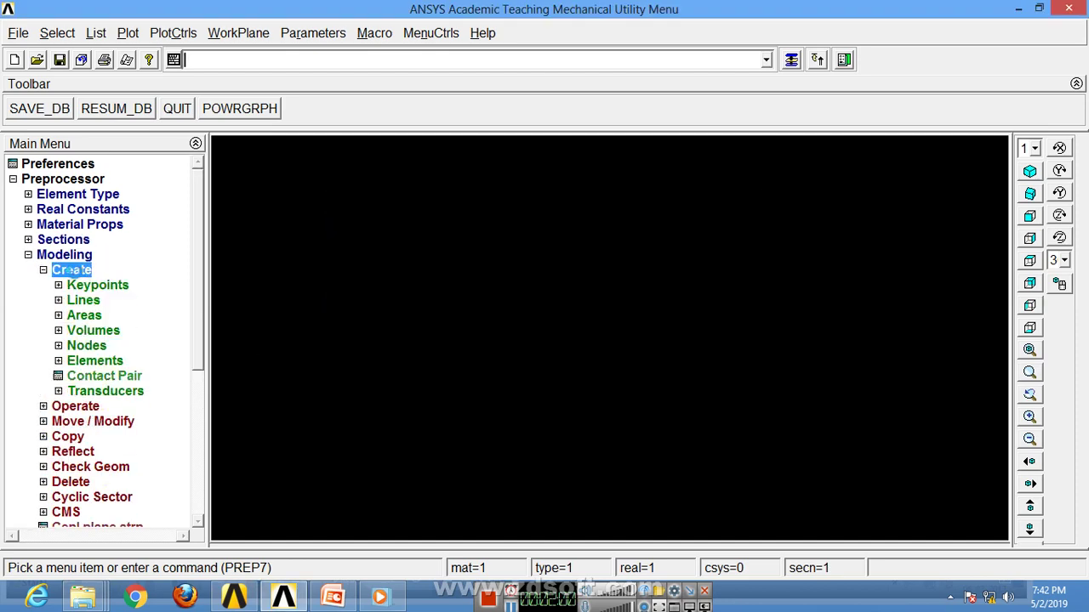
click(95, 347)
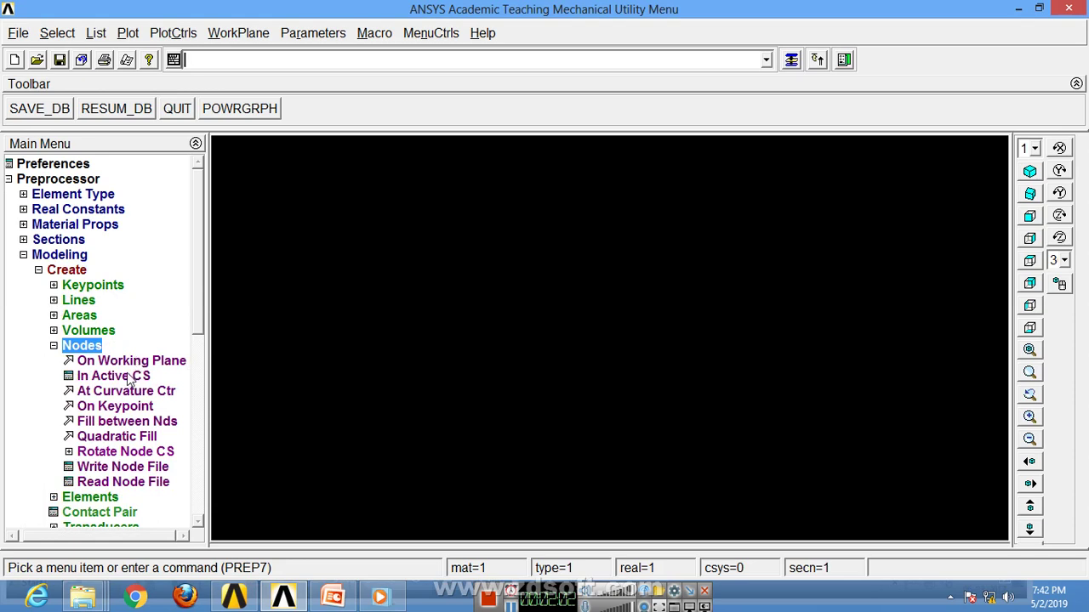
click(126, 376)
click(493, 364)
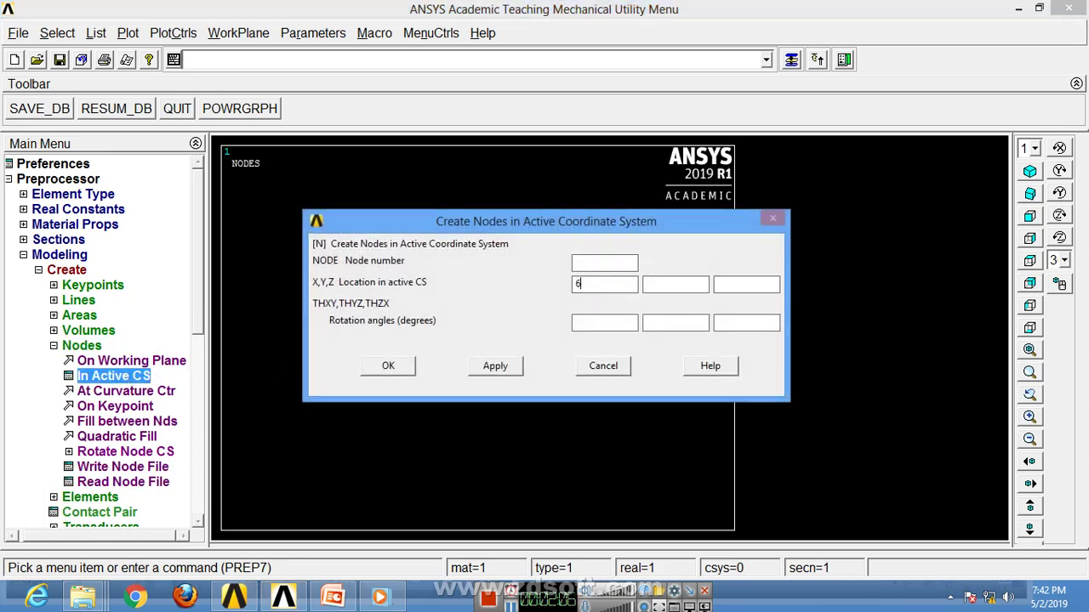
click(494, 366)
drag(595, 284, 544, 282)
text(1100)
click(385, 366)
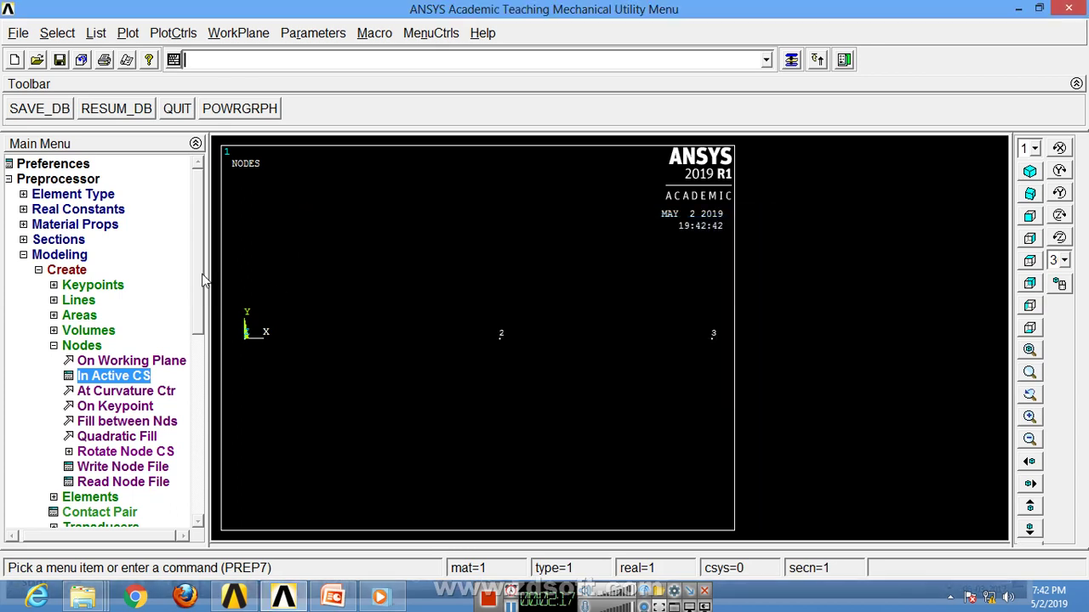
Set the element attributes to type LINK180, material number 1 and section Area1
click(52, 346)
click(92, 361)
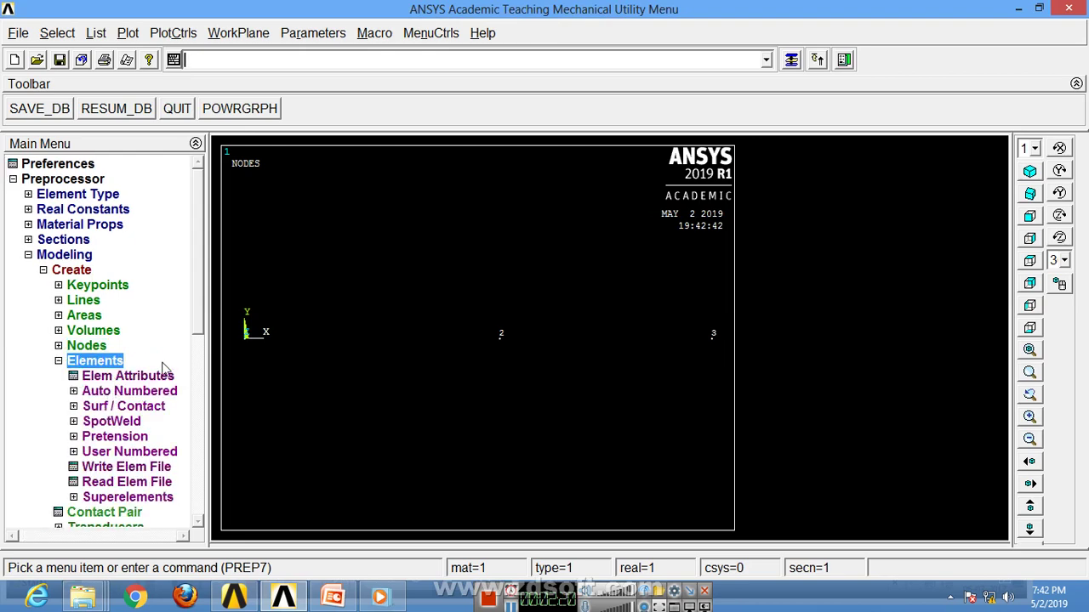
drag(201, 316, 201, 377)
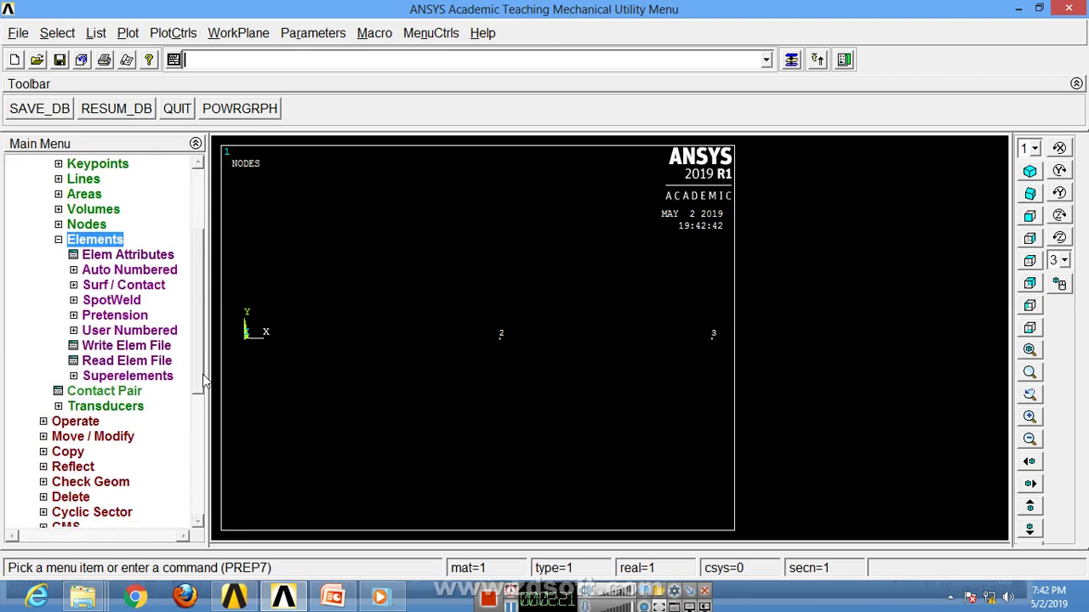
click(128, 255)
click(689, 210)
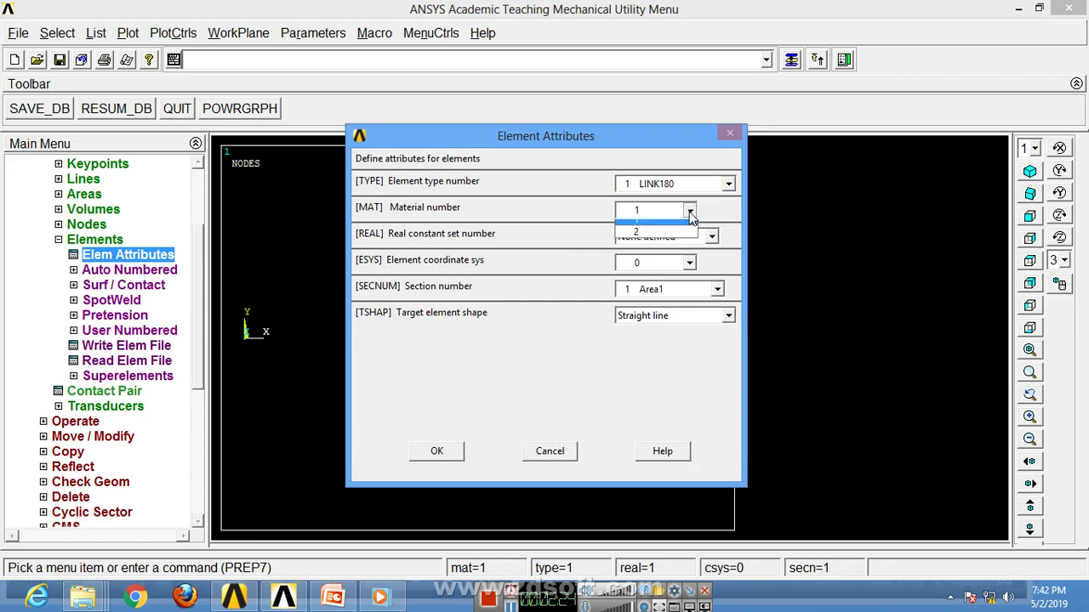
click(691, 223)
click(717, 290)
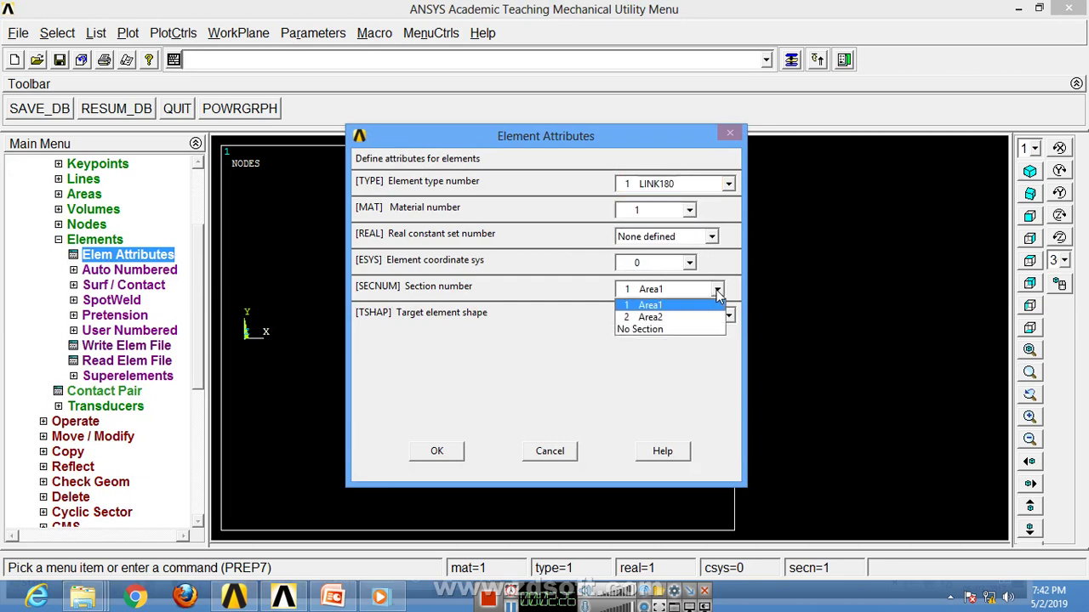
click(717, 305)
click(431, 451)
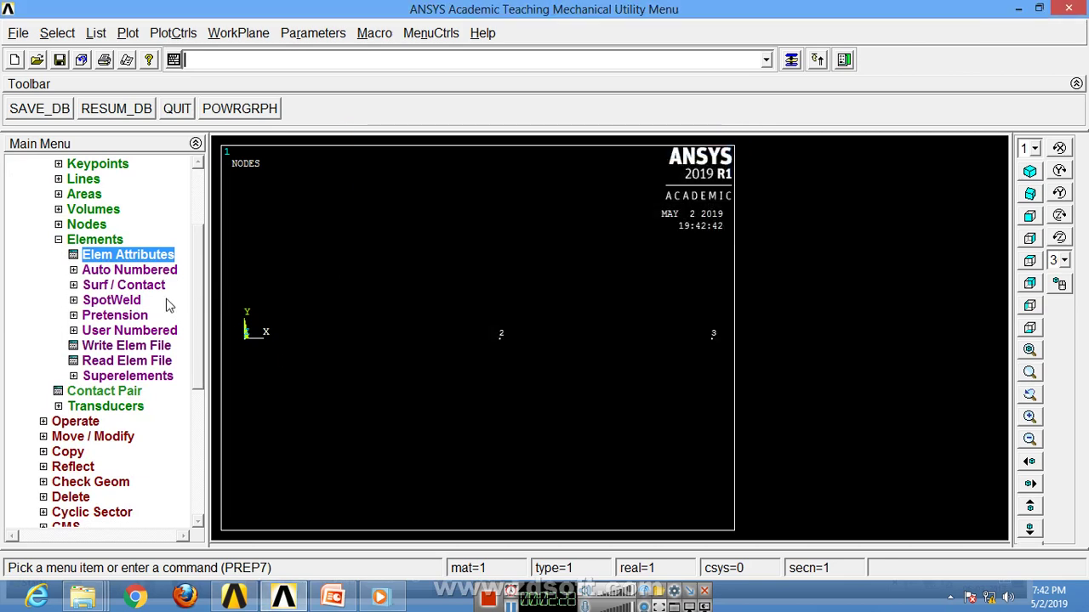
Create a link element through node 1 at the origin and the intermediate node 2
click(128, 269)
click(128, 285)
click(271, 375)
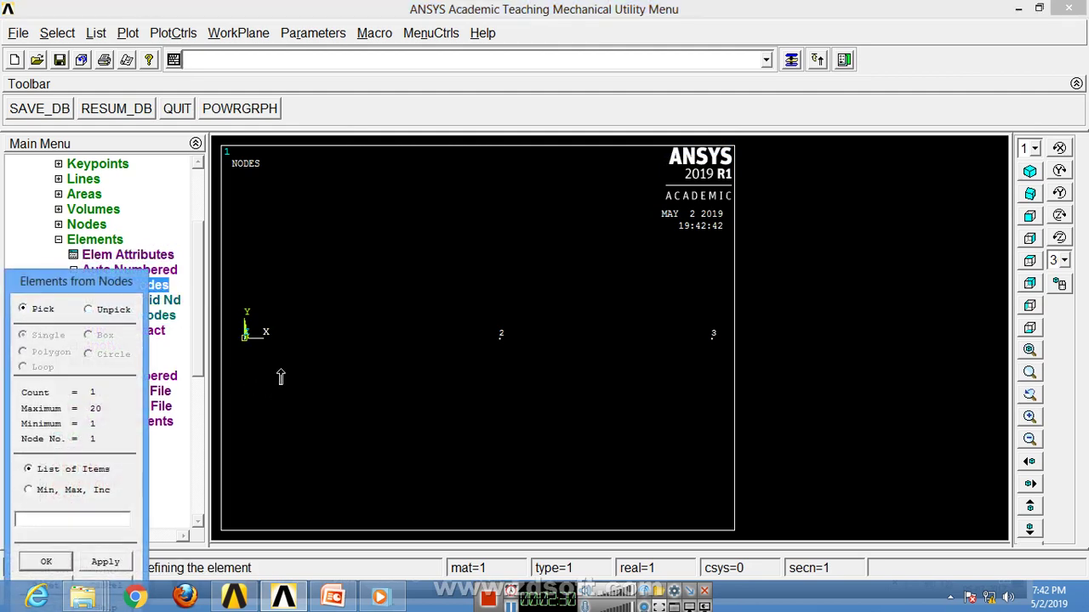
click(512, 376)
click(46, 562)
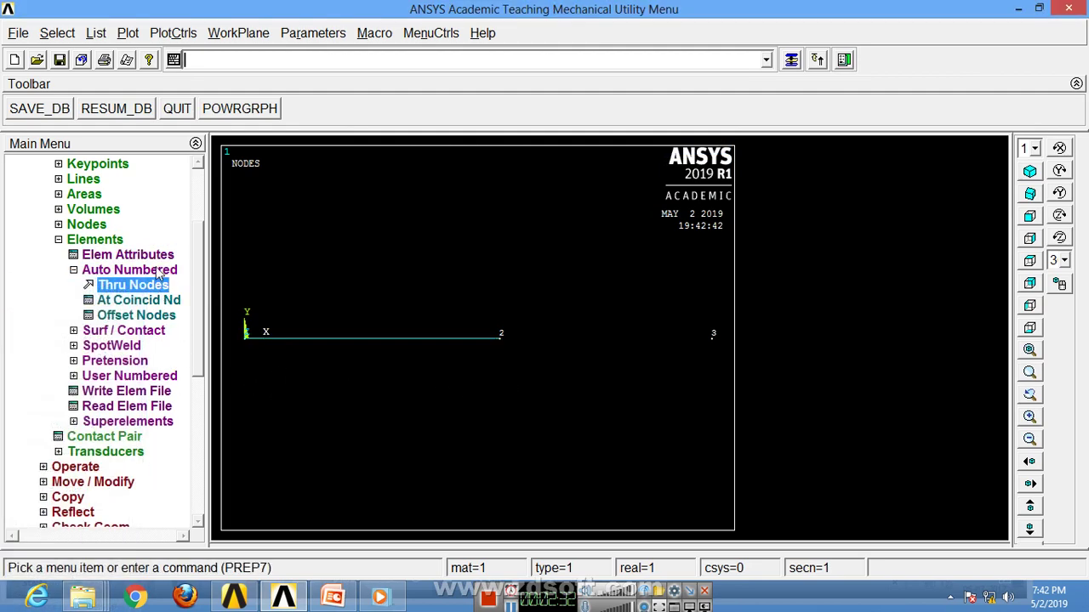
Set the element attributes to material number 2 and section Area2
click(127, 254)
click(689, 210)
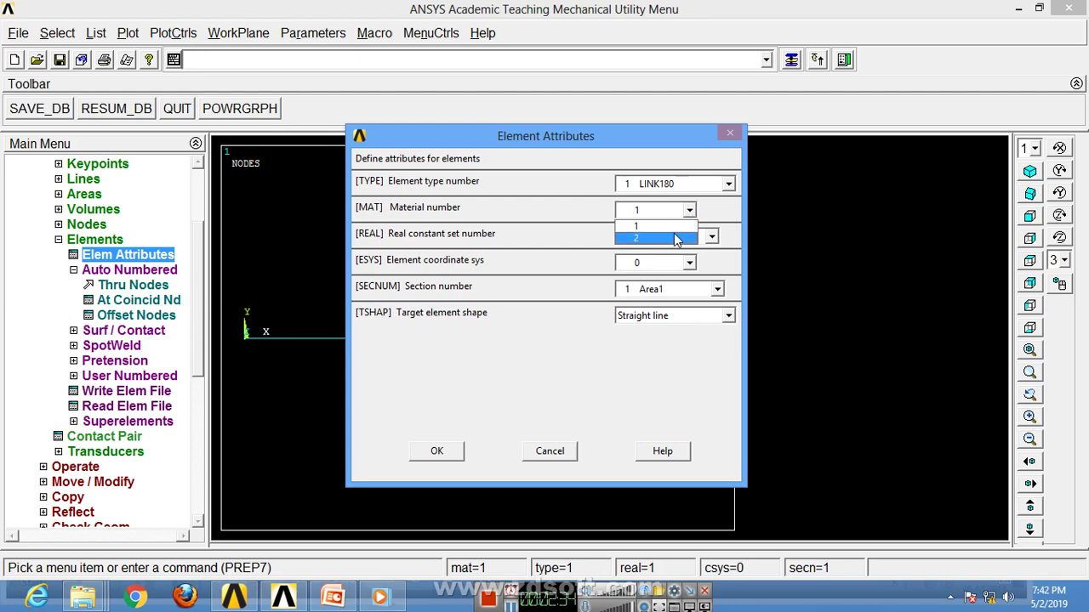
click(677, 238)
click(717, 289)
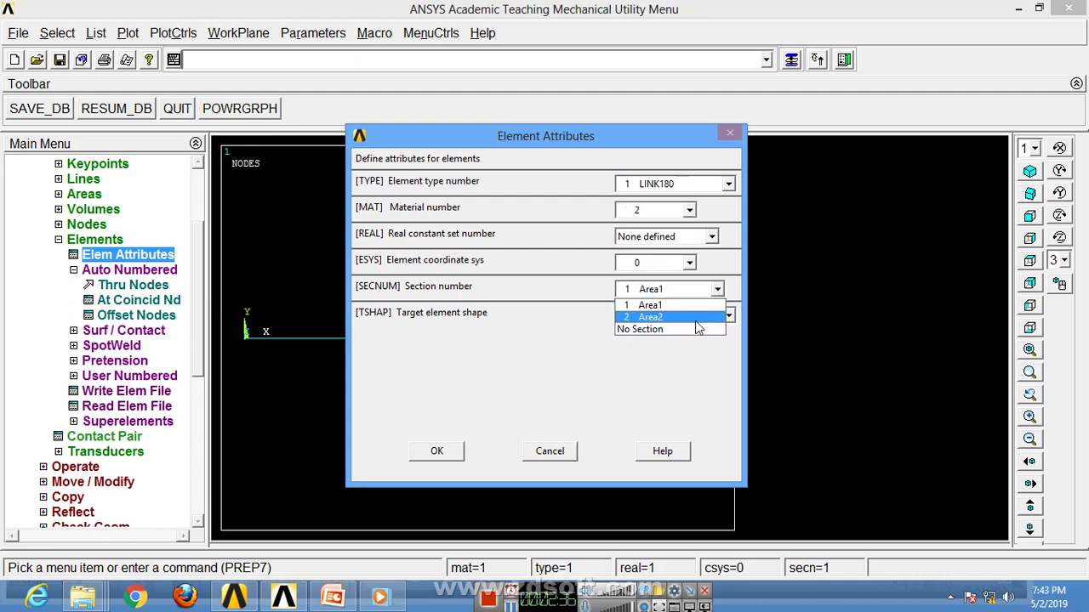
click(693, 319)
click(437, 451)
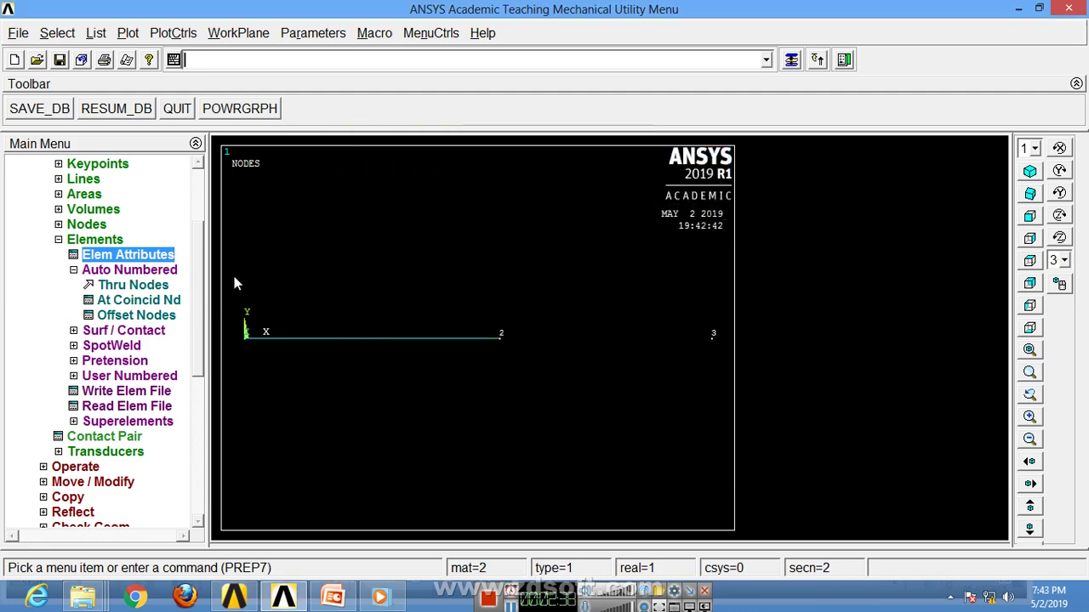
Create the second link element through nodes 2 and 3
click(133, 285)
click(510, 372)
click(663, 378)
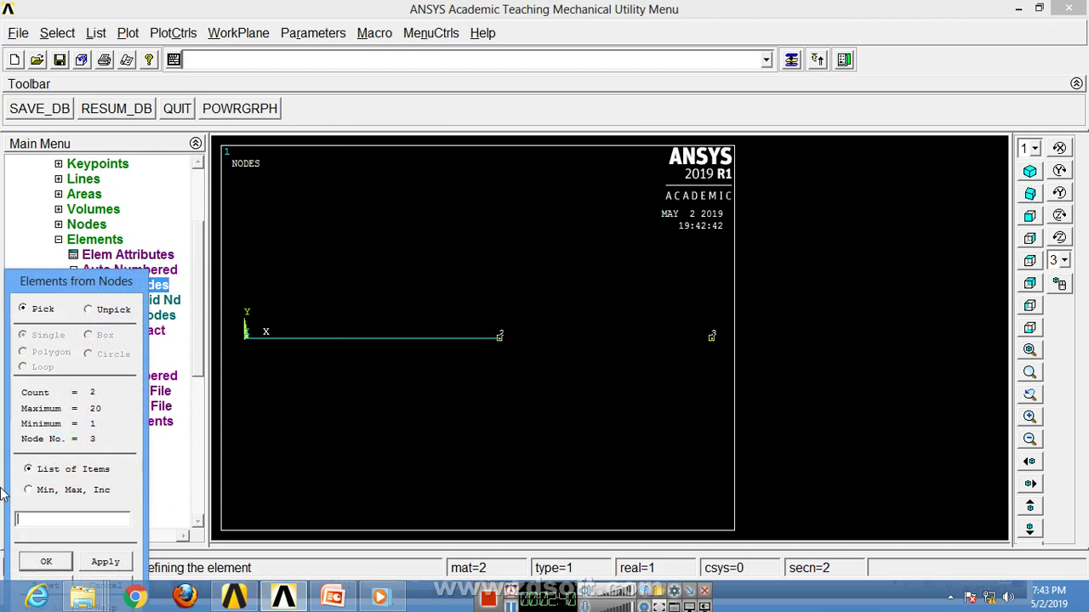
click(46, 561)
click(78, 271)
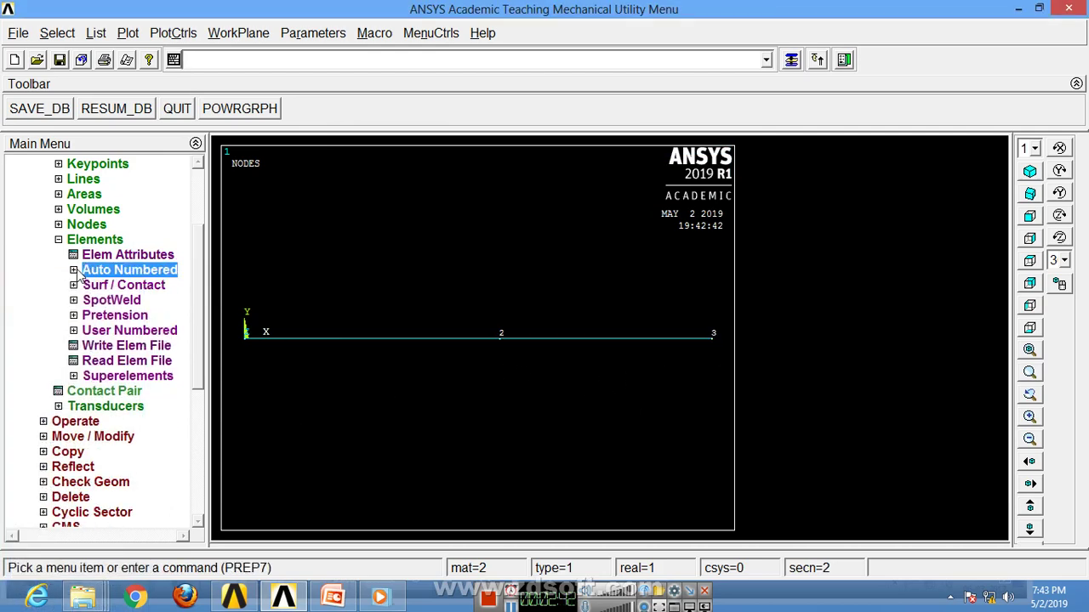
click(66, 240)
scroll(170, 289, up, 2)
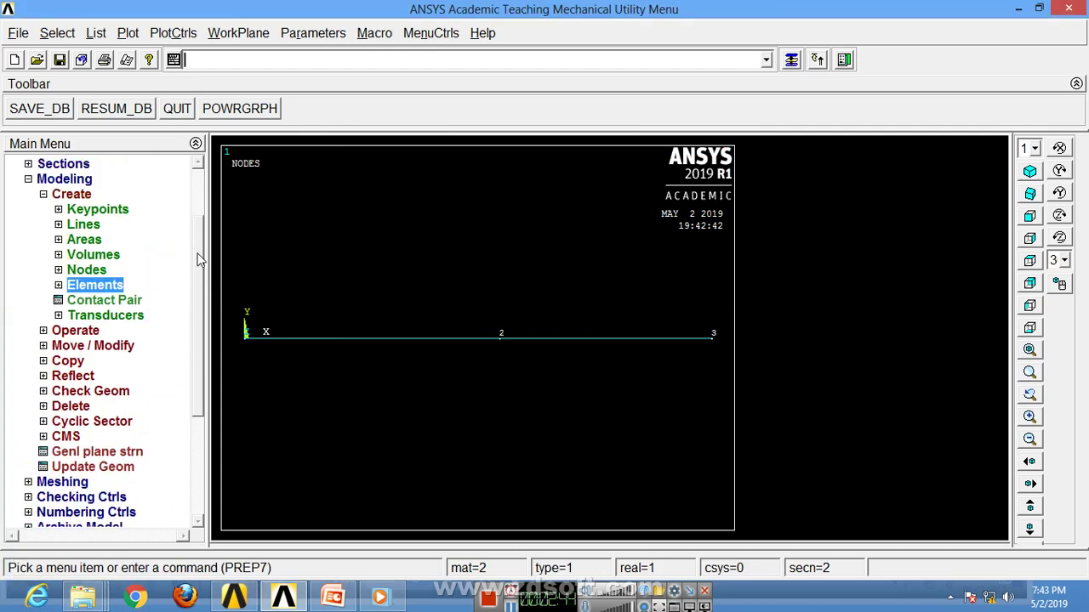
click(43, 225)
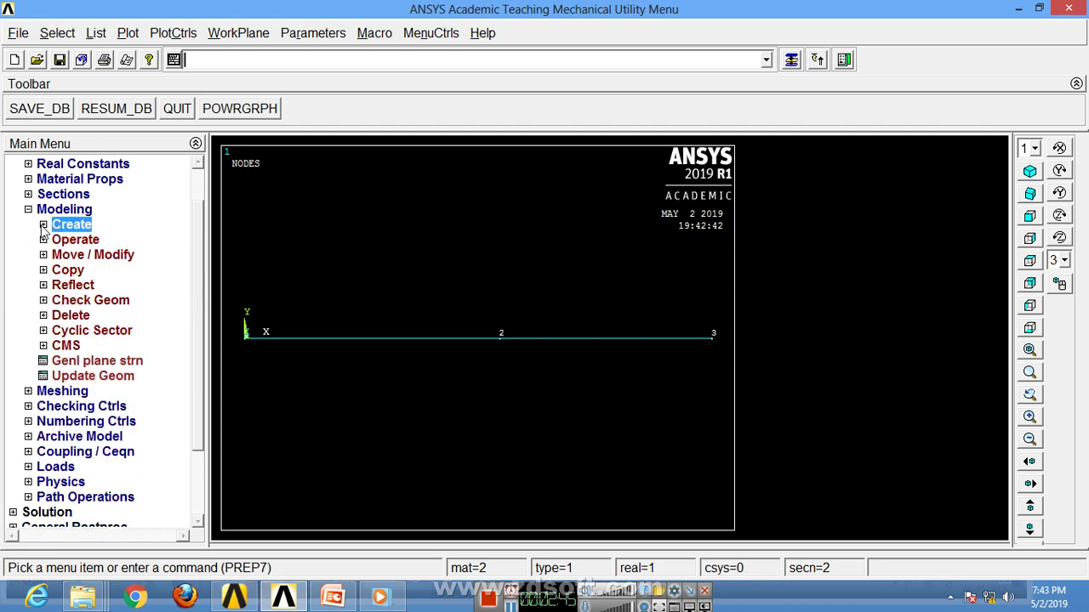
click(28, 210)
Apply a displacement constraint on all DOF to the two end nodes, 1 and 3
click(58, 346)
click(85, 377)
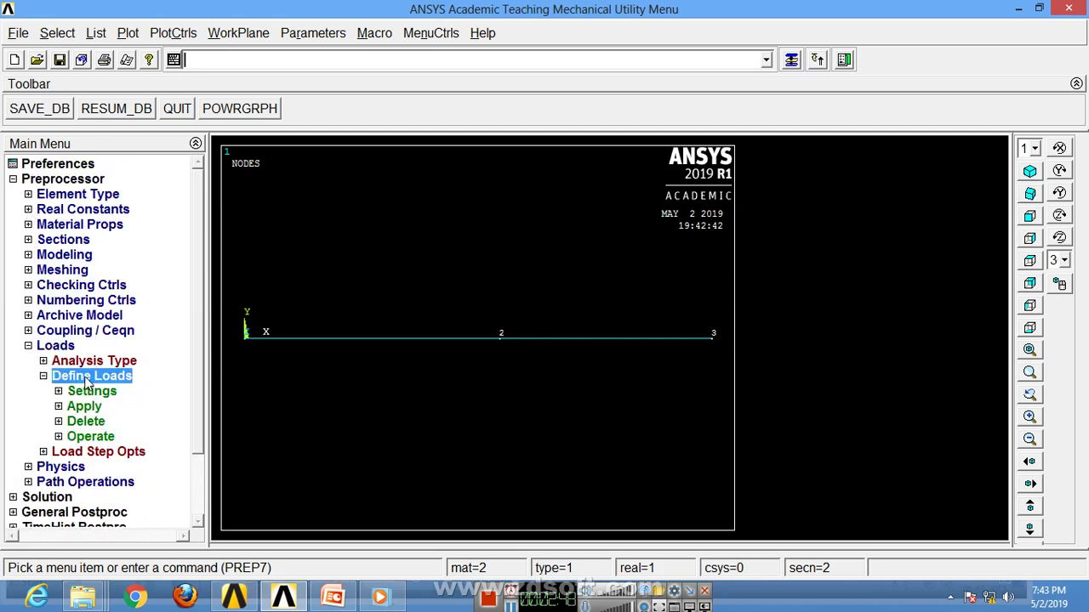
scroll(197, 377, down, 2)
click(79, 345)
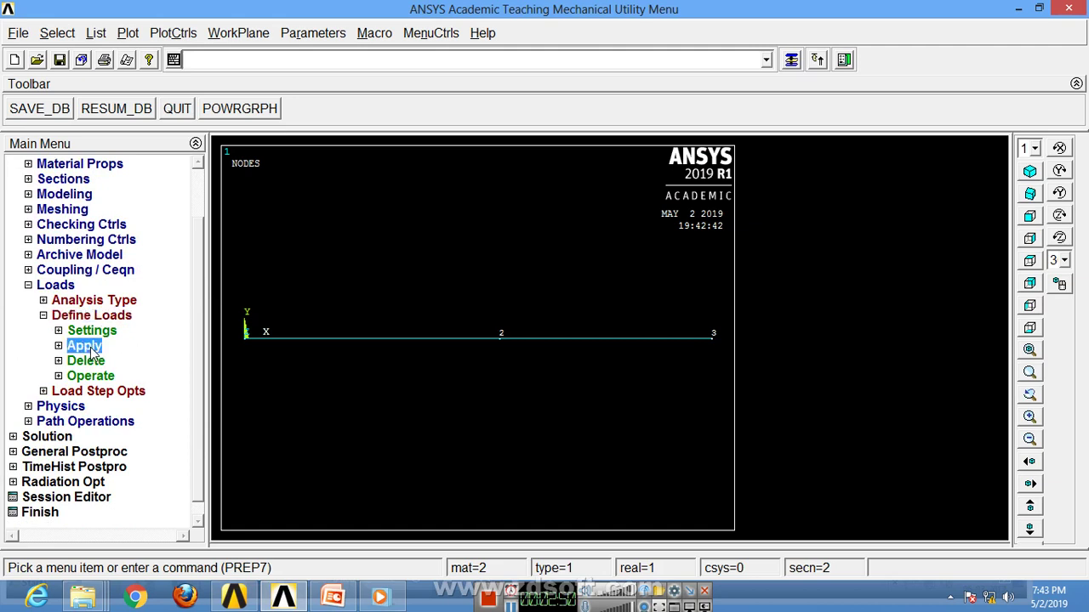
click(109, 361)
click(134, 377)
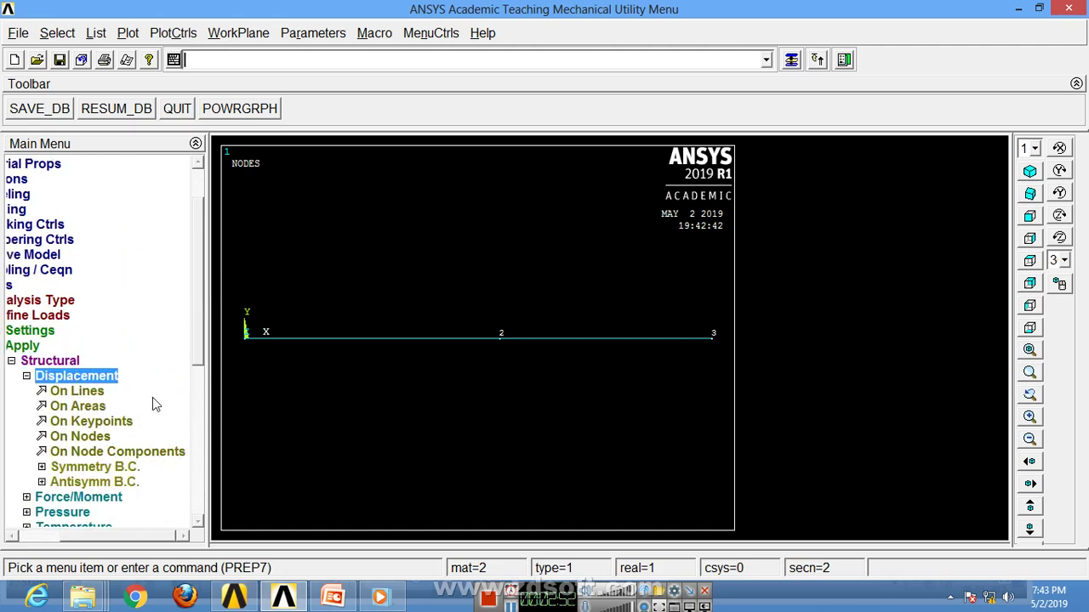
click(106, 438)
click(263, 376)
click(693, 400)
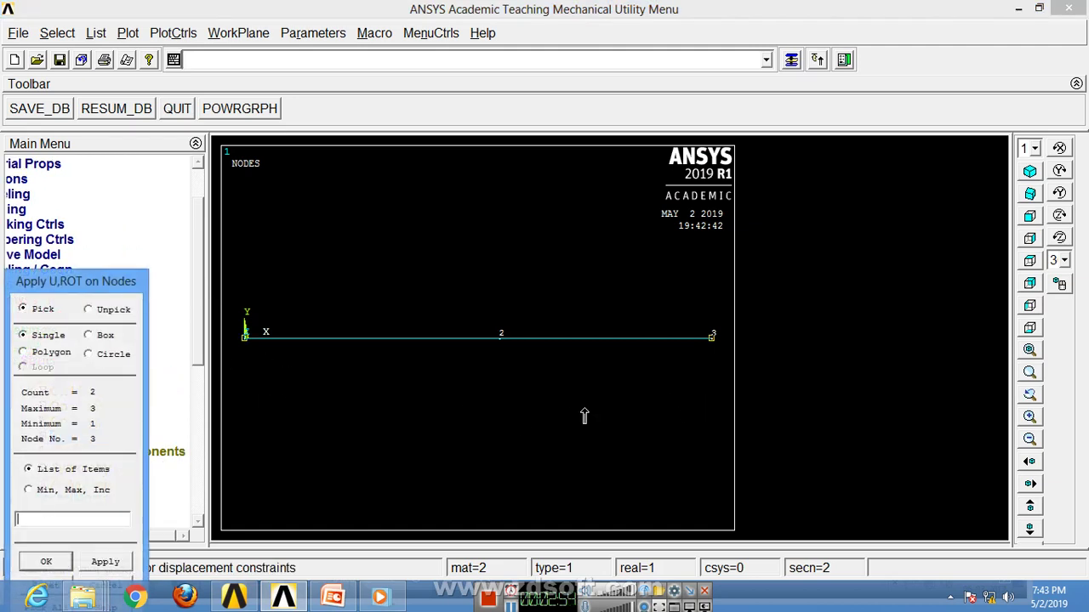
click(46, 564)
click(640, 235)
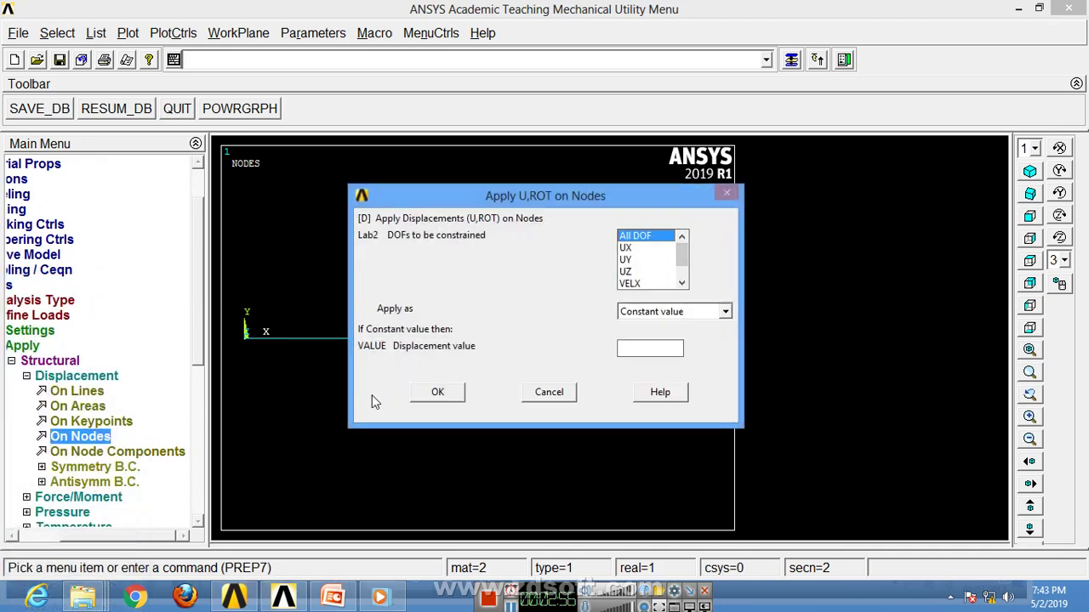
click(420, 394)
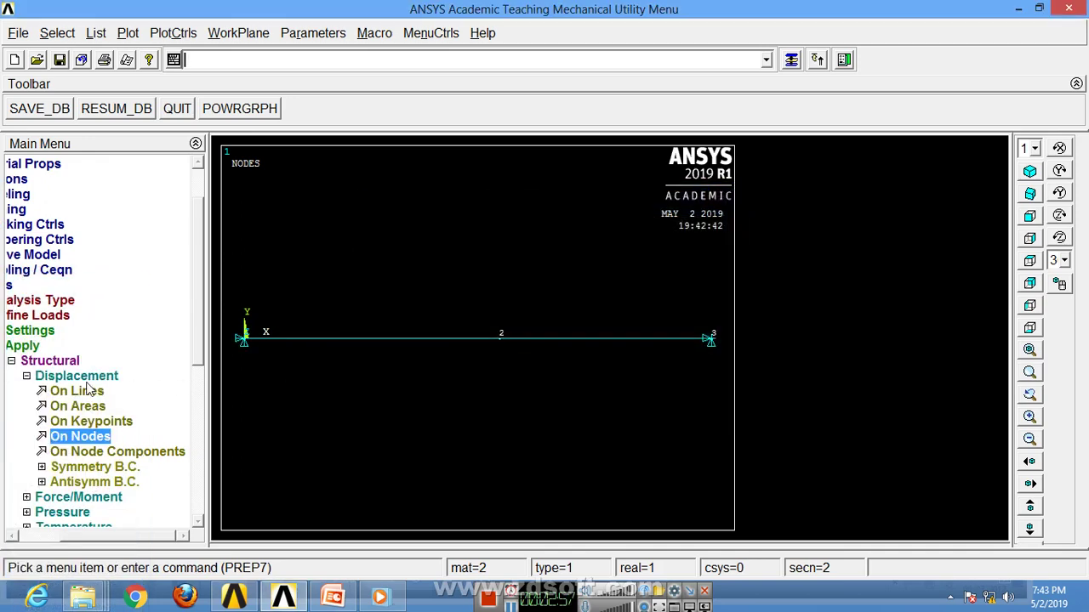
click(27, 377)
Apply a constant force of 50e3 in the FX direction to the middle node 2
click(129, 393)
click(102, 421)
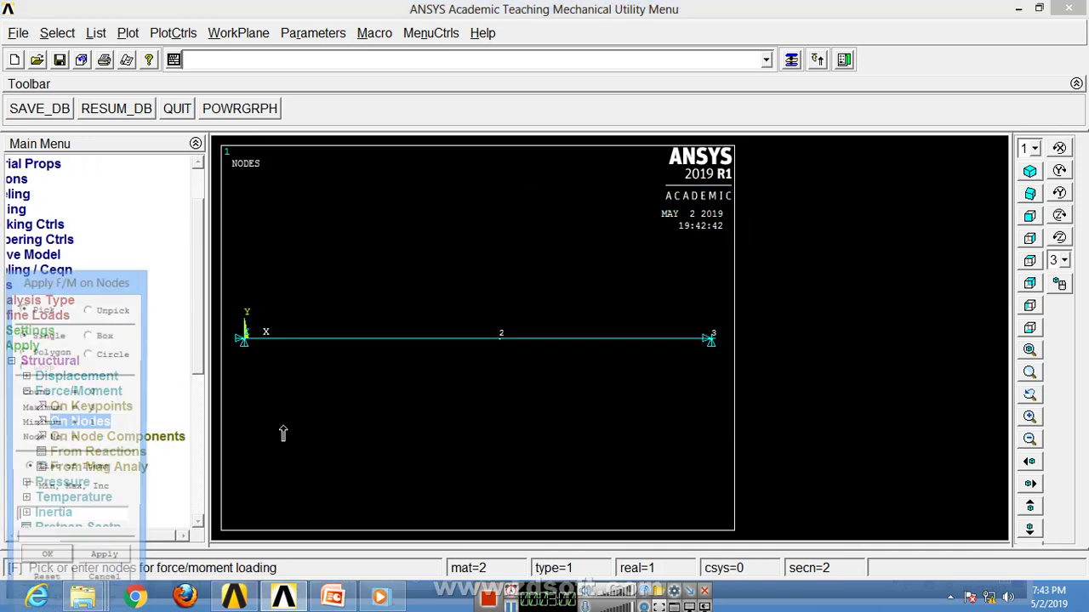
click(479, 374)
click(47, 561)
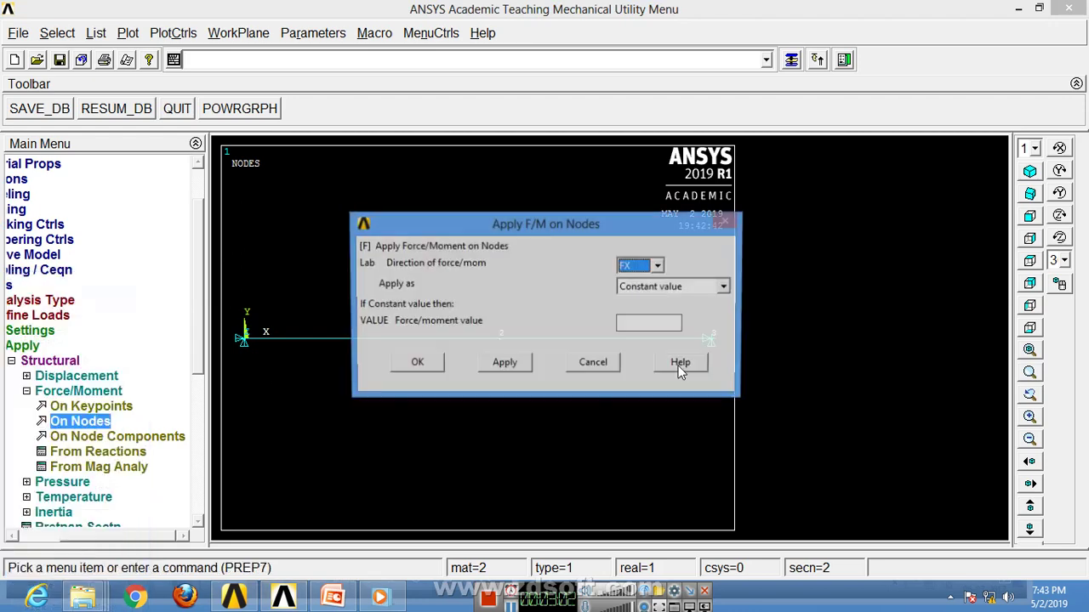
click(634, 324)
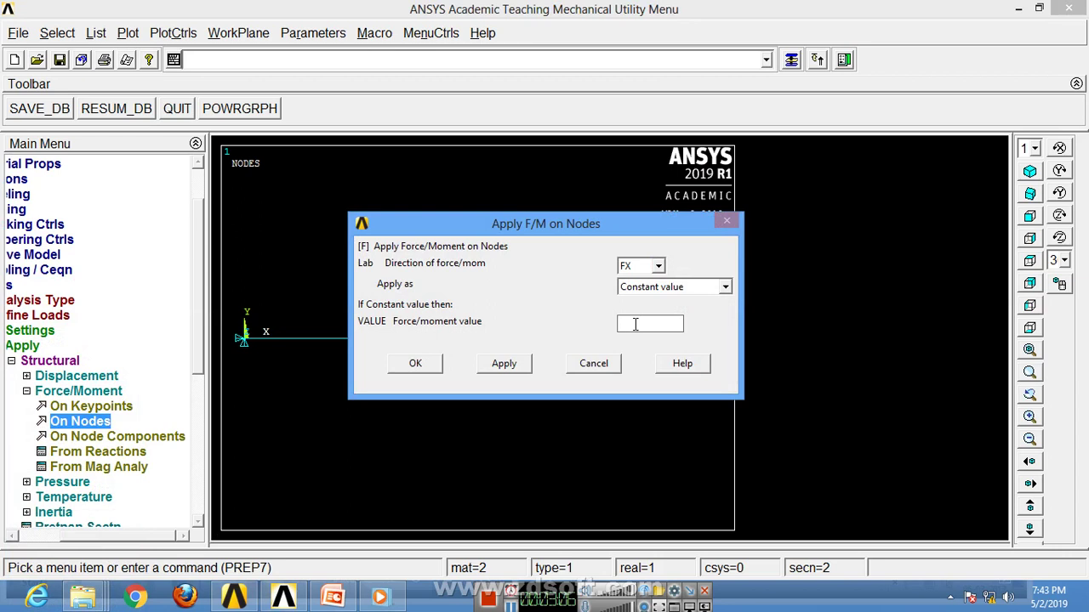
text(50e3)
click(421, 363)
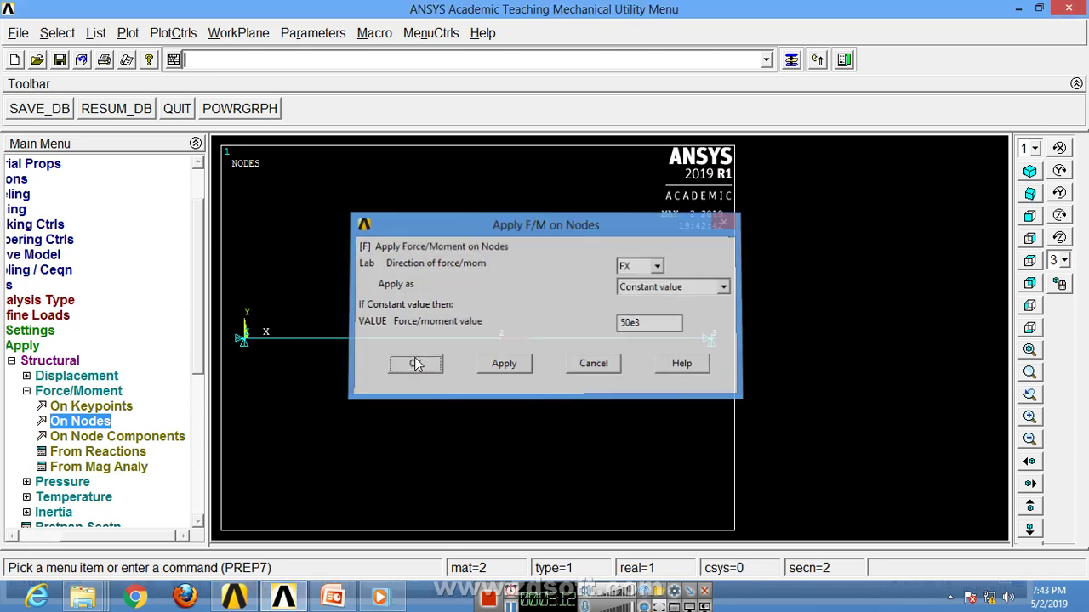
click(28, 391)
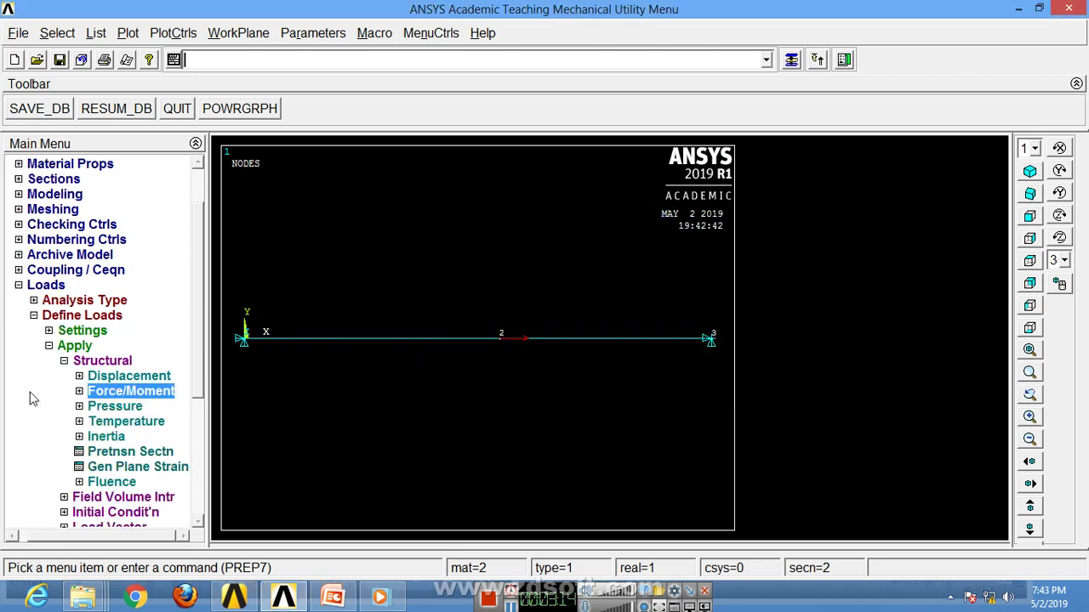
Apply a constant structural temperature of 100 at starting location 1 to both elements
click(108, 426)
drag(202, 334, 200, 422)
click(88, 392)
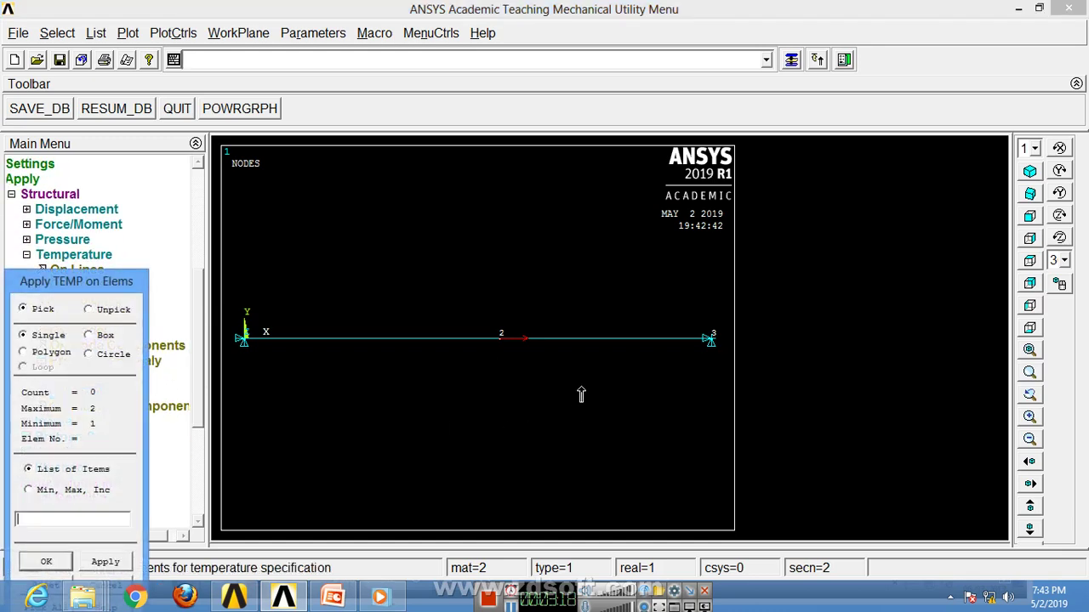
click(365, 361)
click(550, 364)
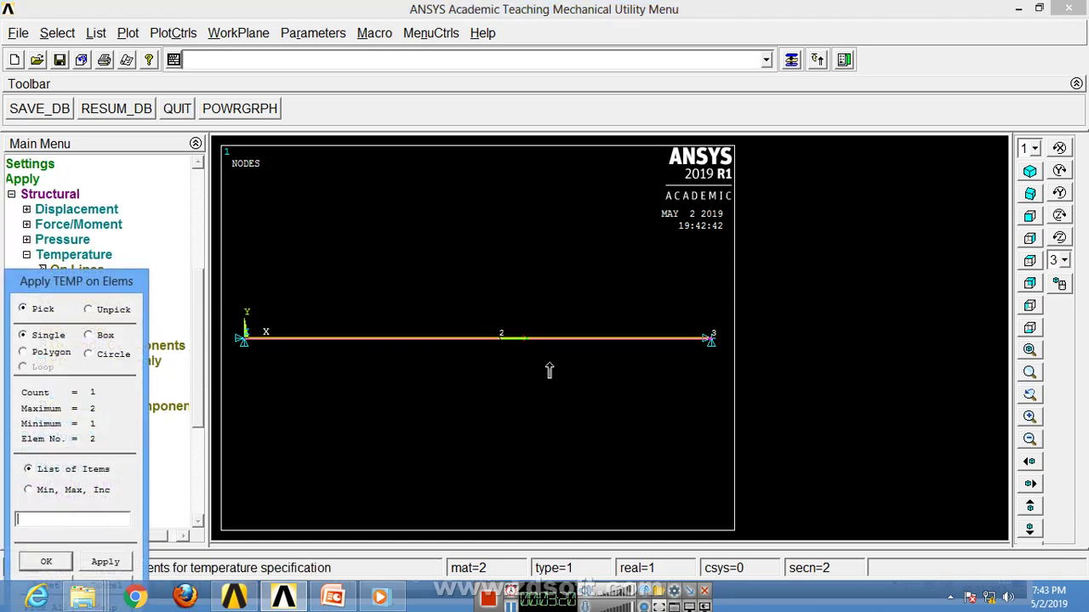
click(39, 564)
click(600, 289)
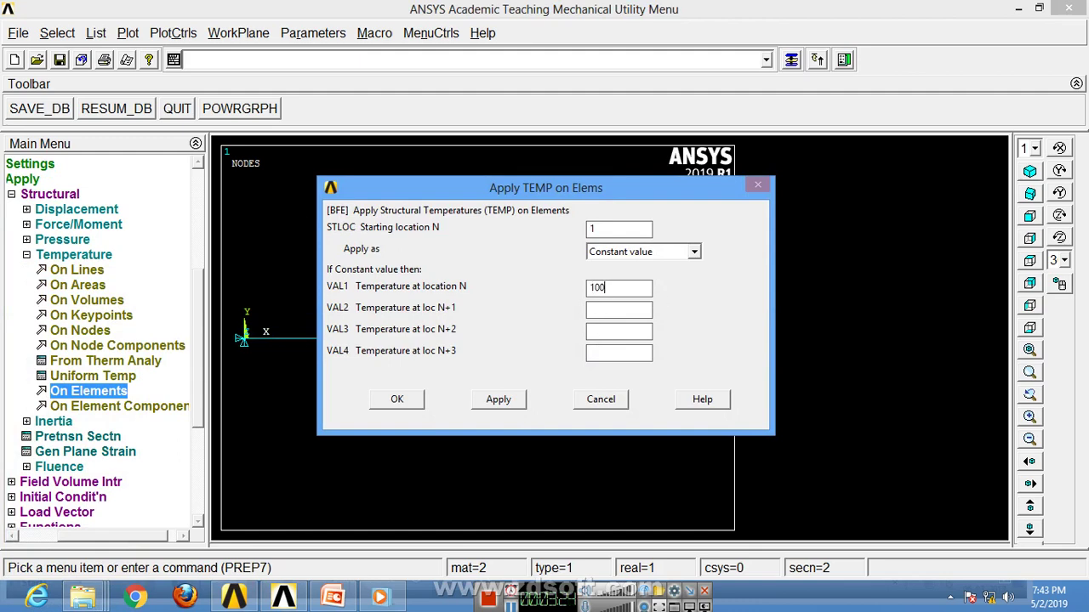
click(394, 400)
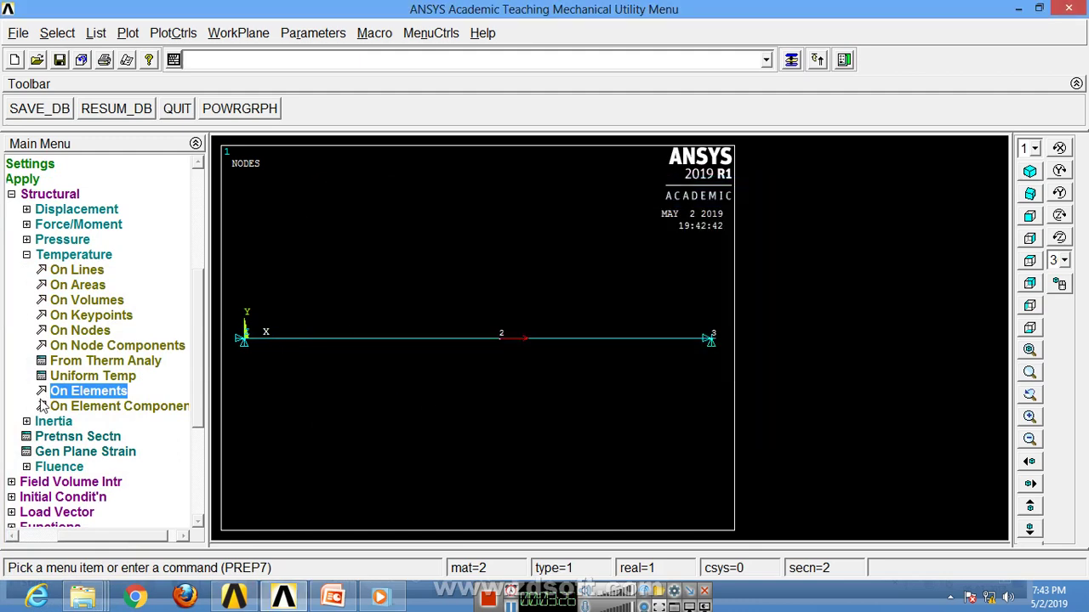
click(27, 254)
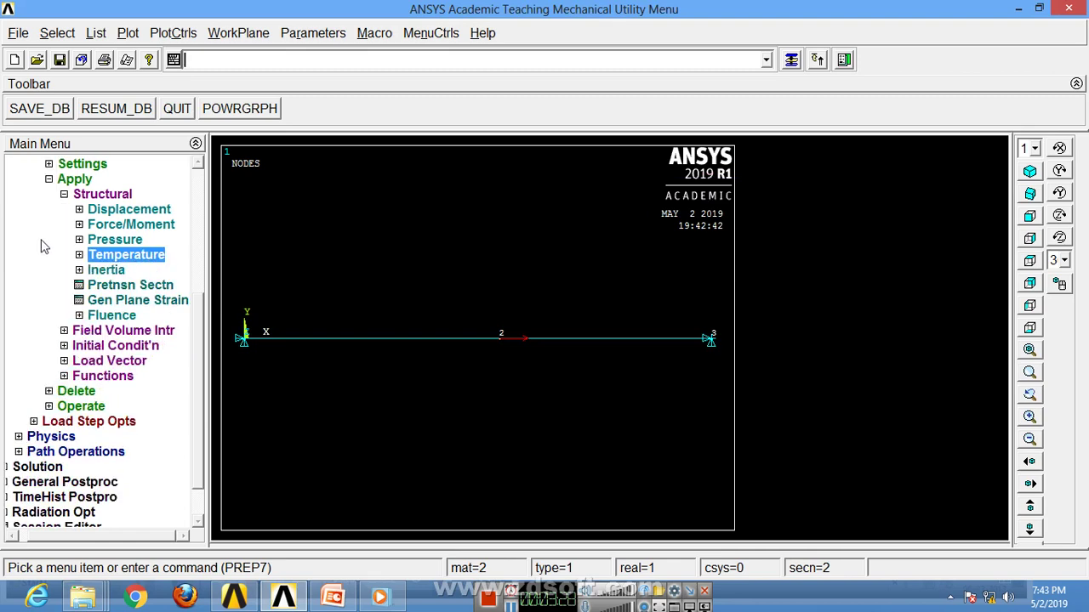
click(57, 194)
click(61, 194)
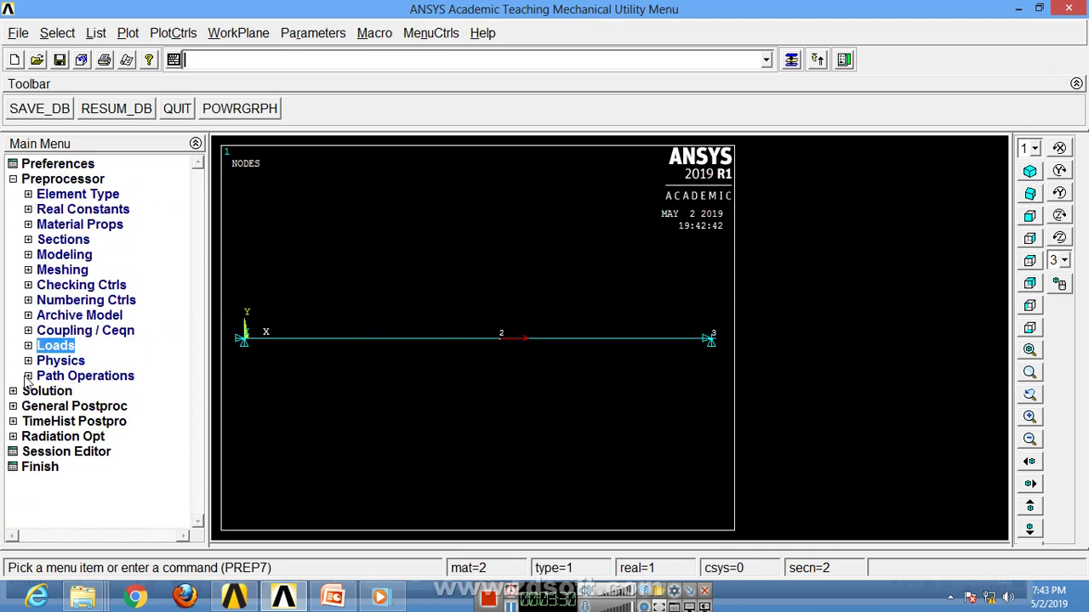
click(34, 179)
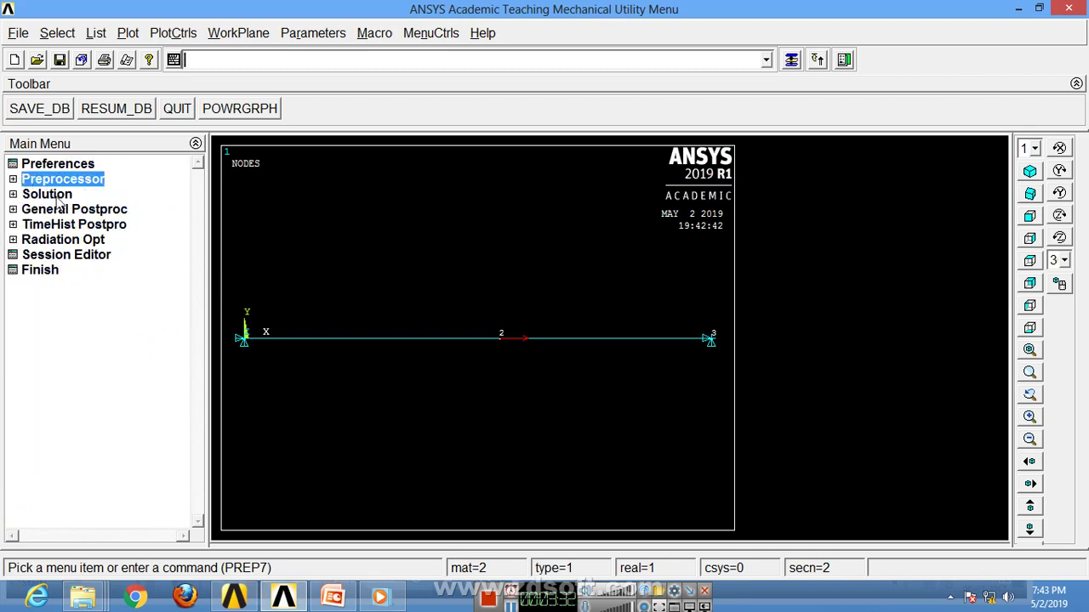
Solve the current load step and close the solution note
click(58, 195)
click(60, 287)
click(85, 300)
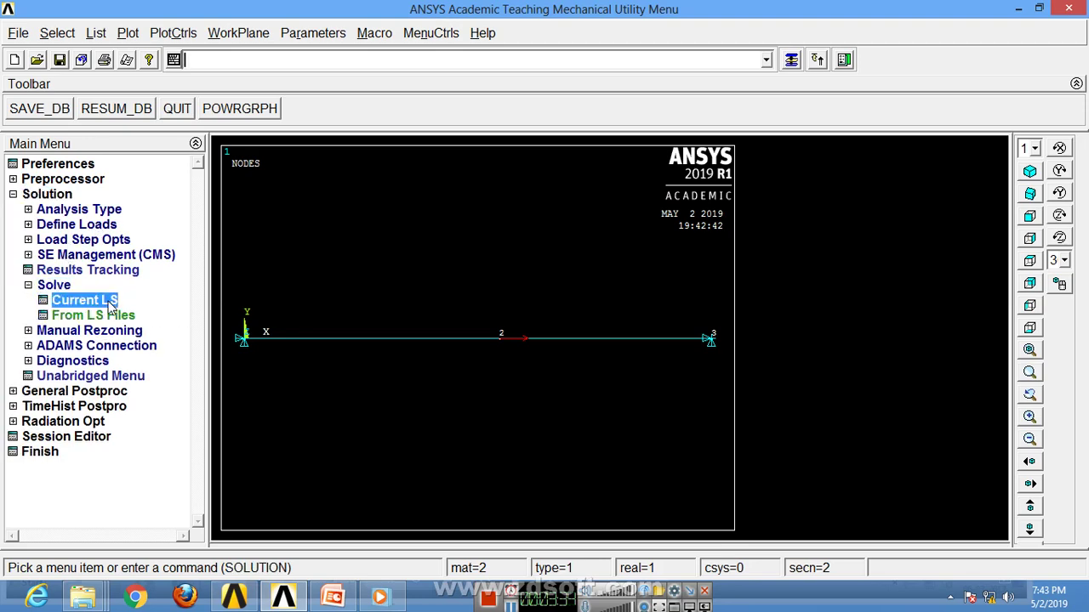
click(541, 374)
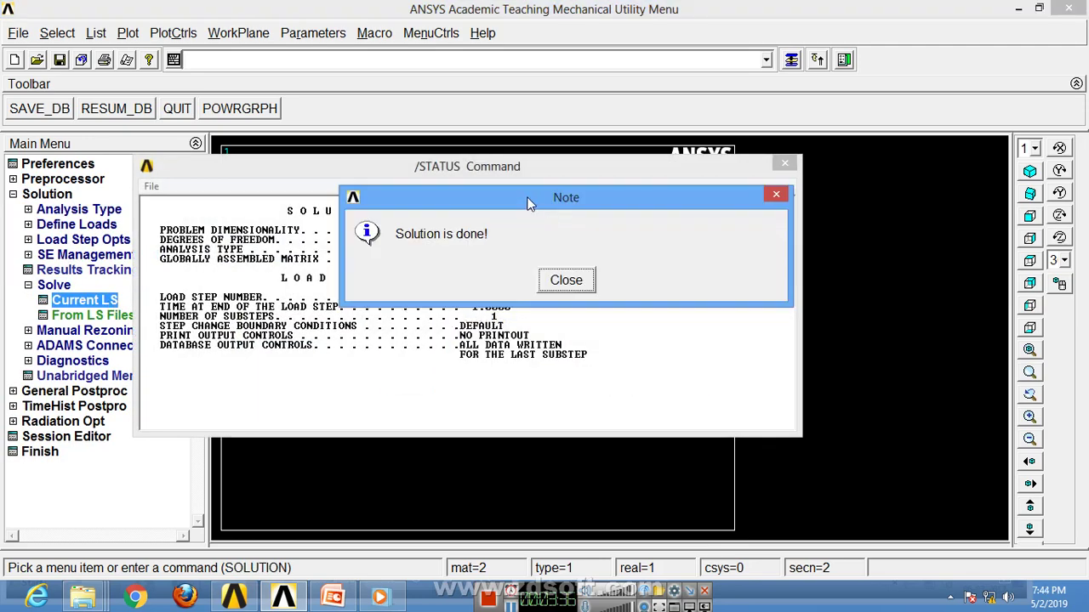
click(565, 281)
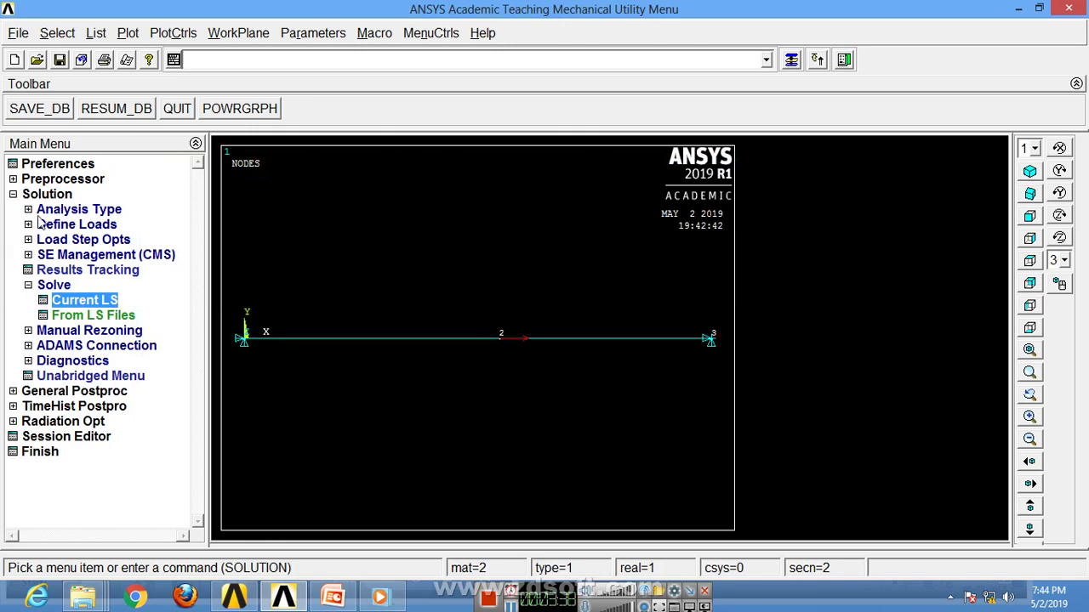
click(16, 195)
Plot the deformed shape of the bar together with the undeformed shape
click(64, 210)
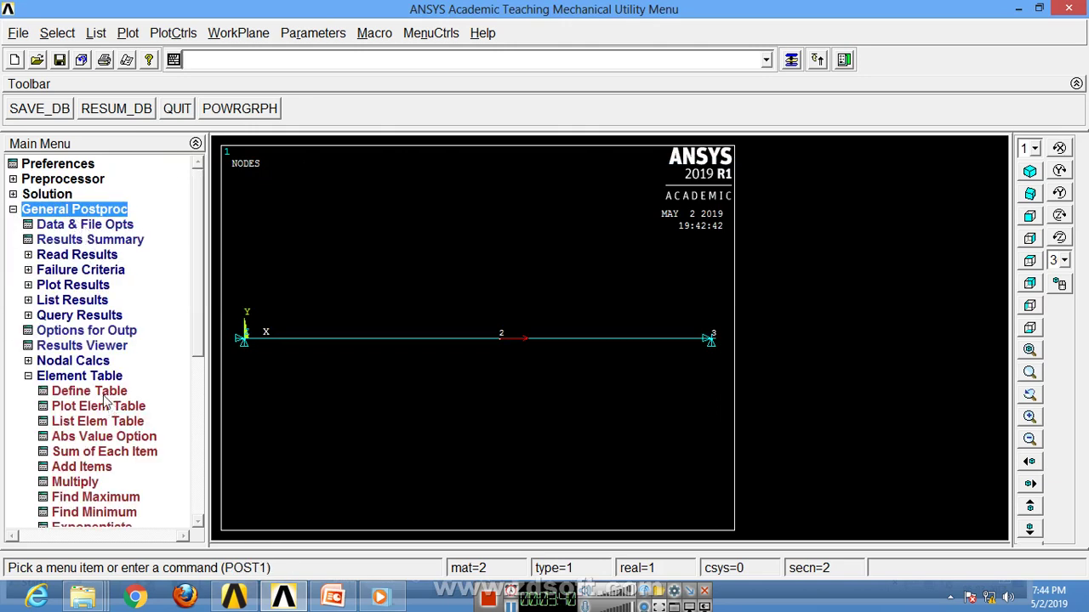
click(33, 377)
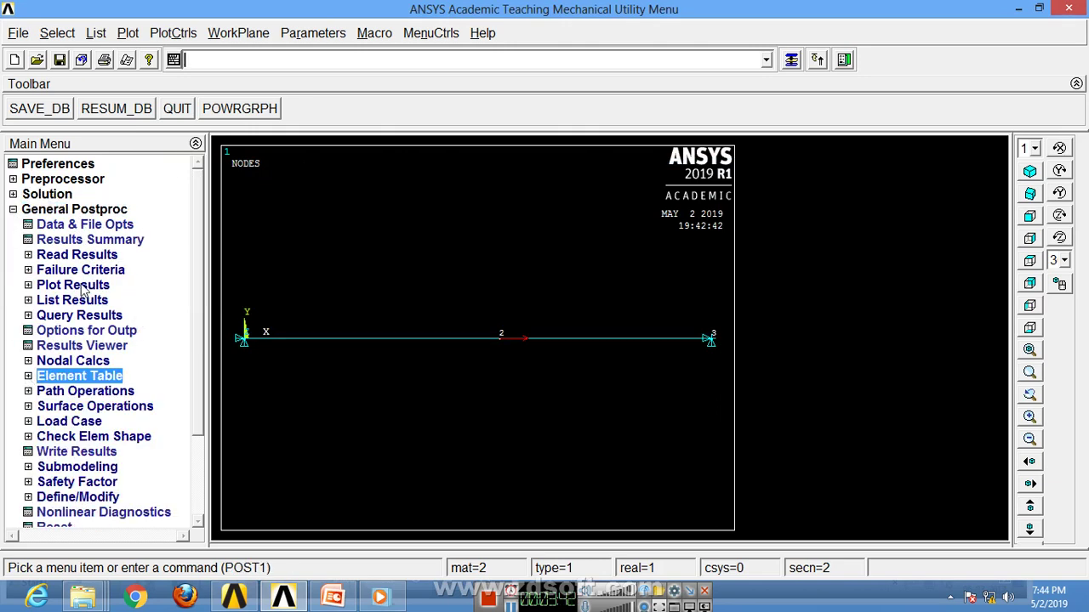
click(83, 287)
click(106, 301)
click(638, 297)
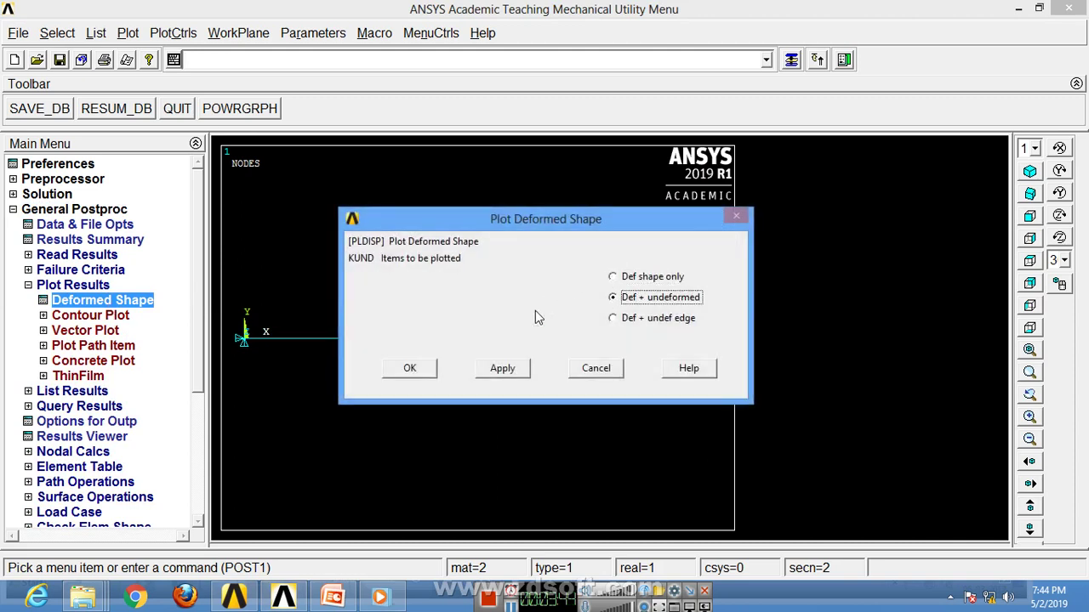
click(410, 369)
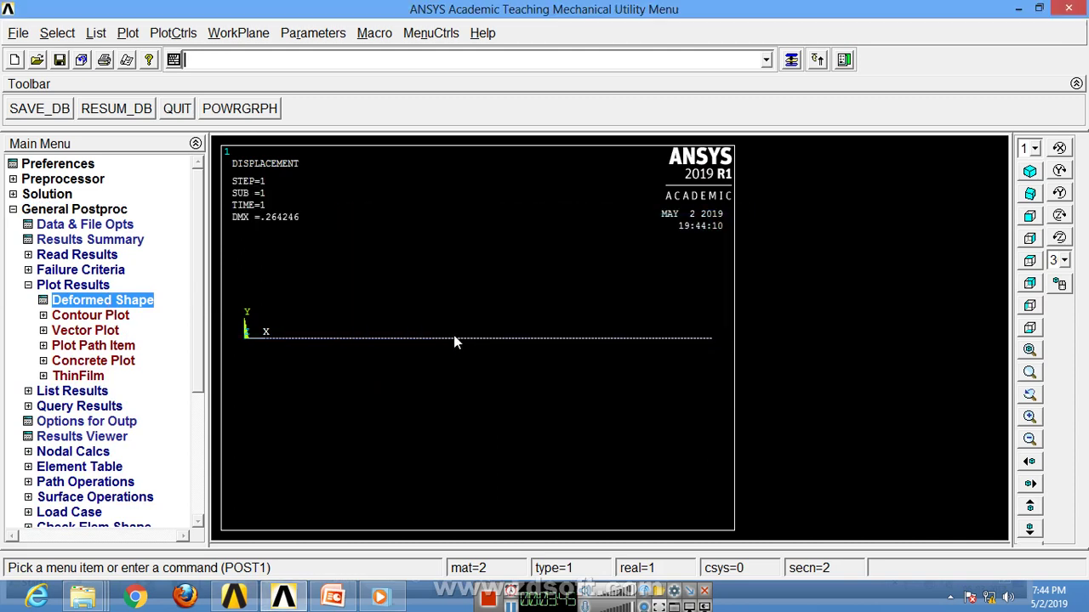
click(30, 286)
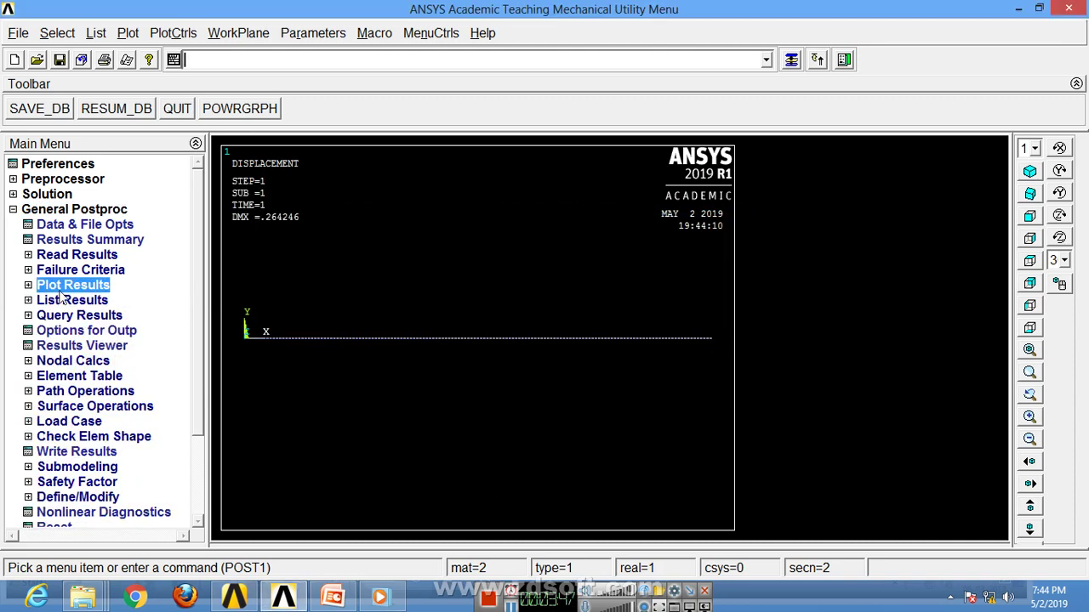
Try to define an element table item by sequence number LS, 1
click(79, 377)
click(107, 392)
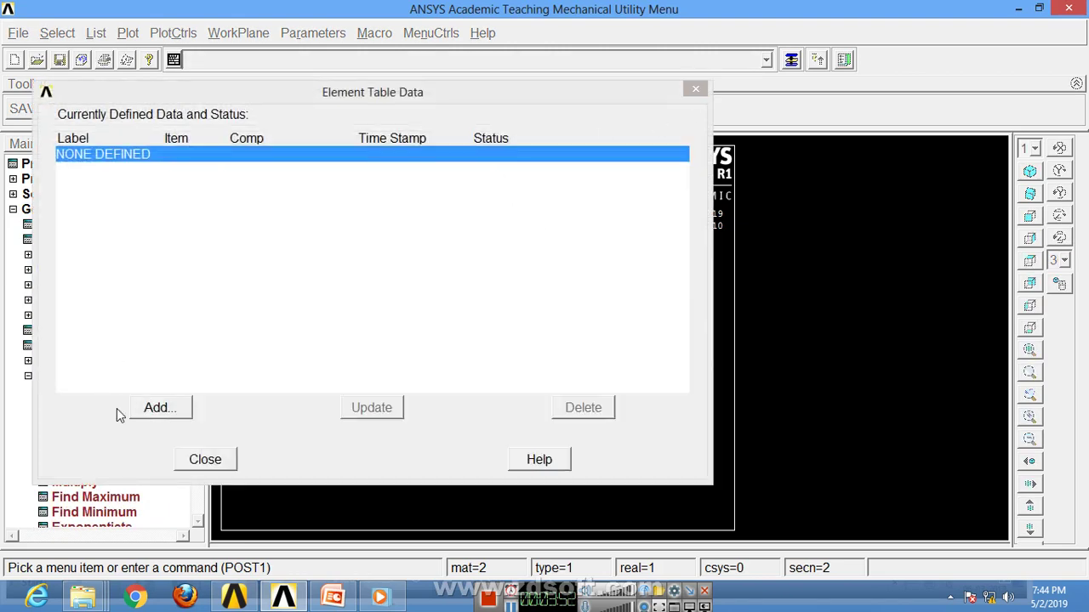
click(166, 408)
drag(636, 284, 636, 323)
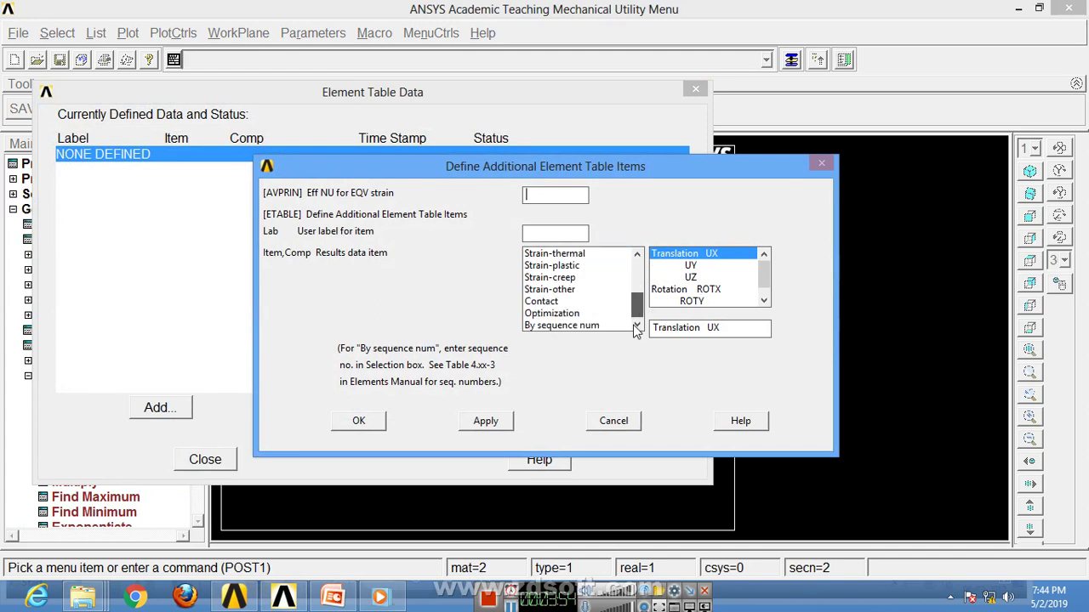
click(600, 326)
click(672, 289)
click(662, 278)
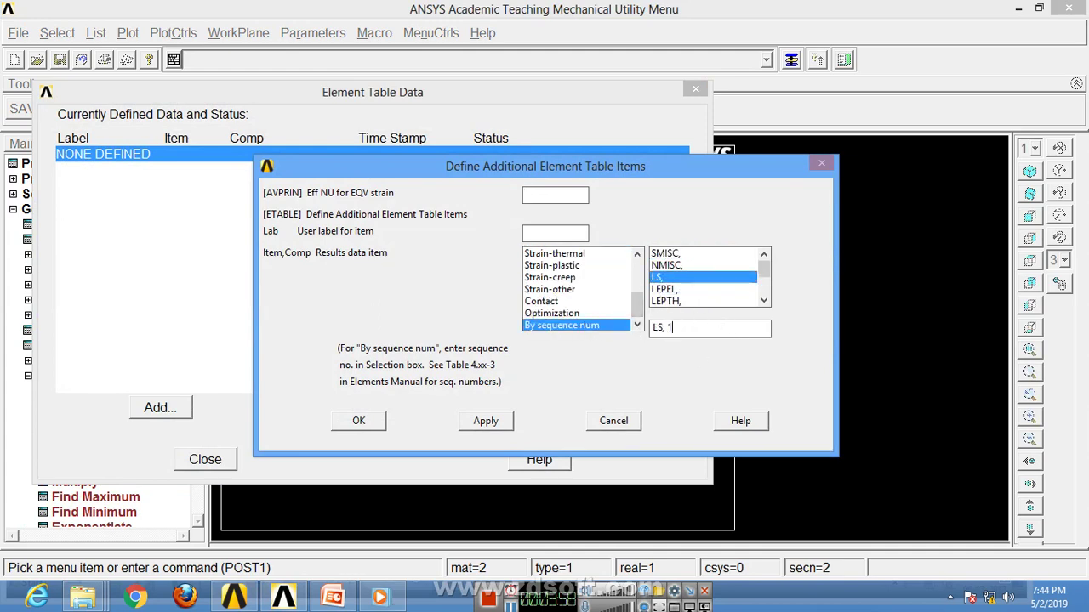
click(358, 420)
click(205, 460)
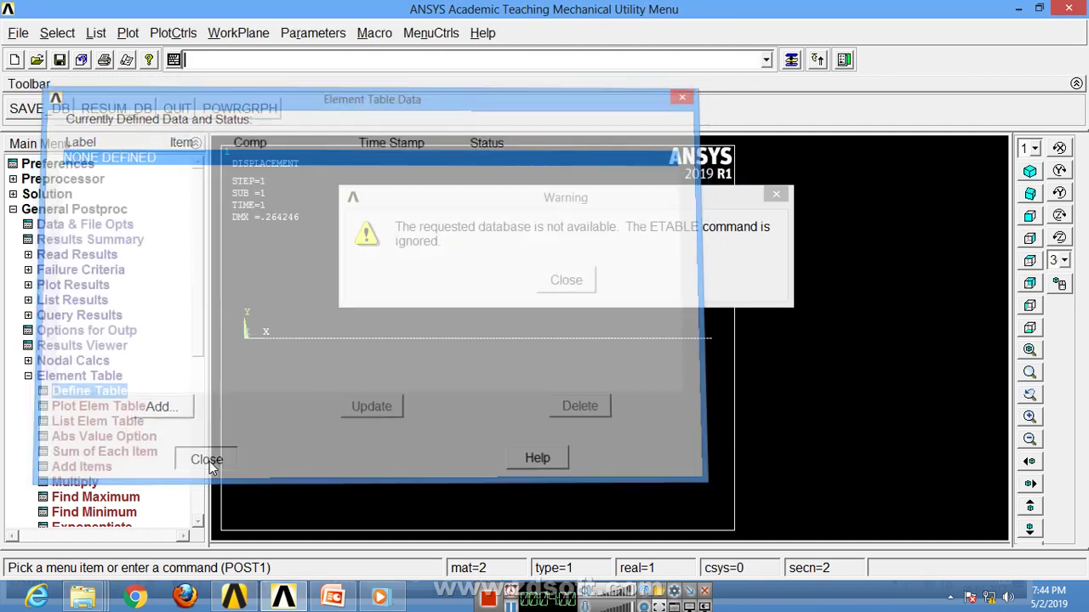
click(28, 378)
Read in the first set of results for postprocessing
click(85, 288)
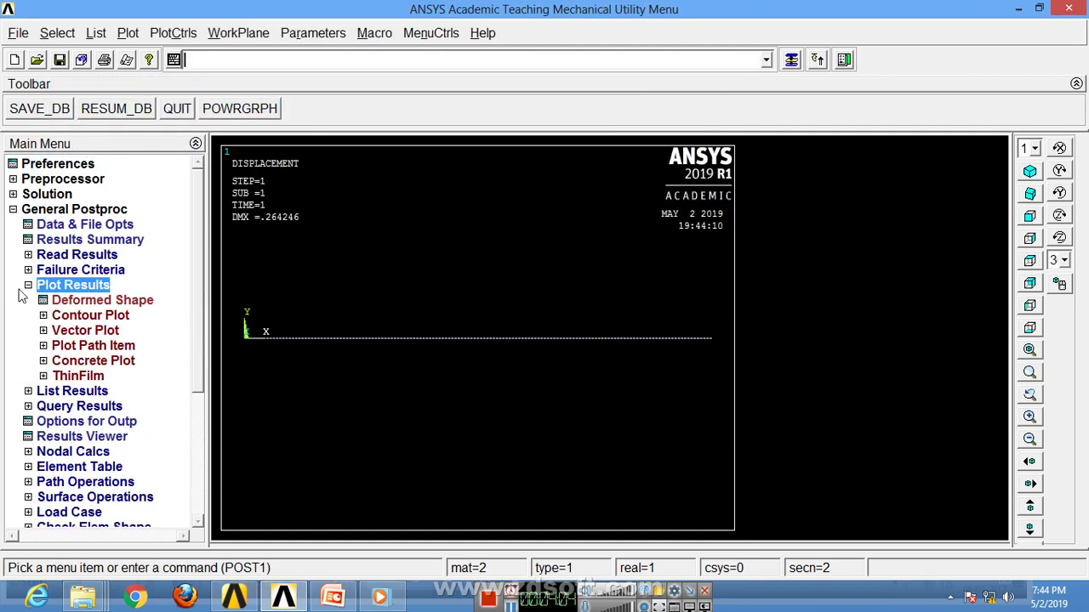
click(28, 285)
click(113, 259)
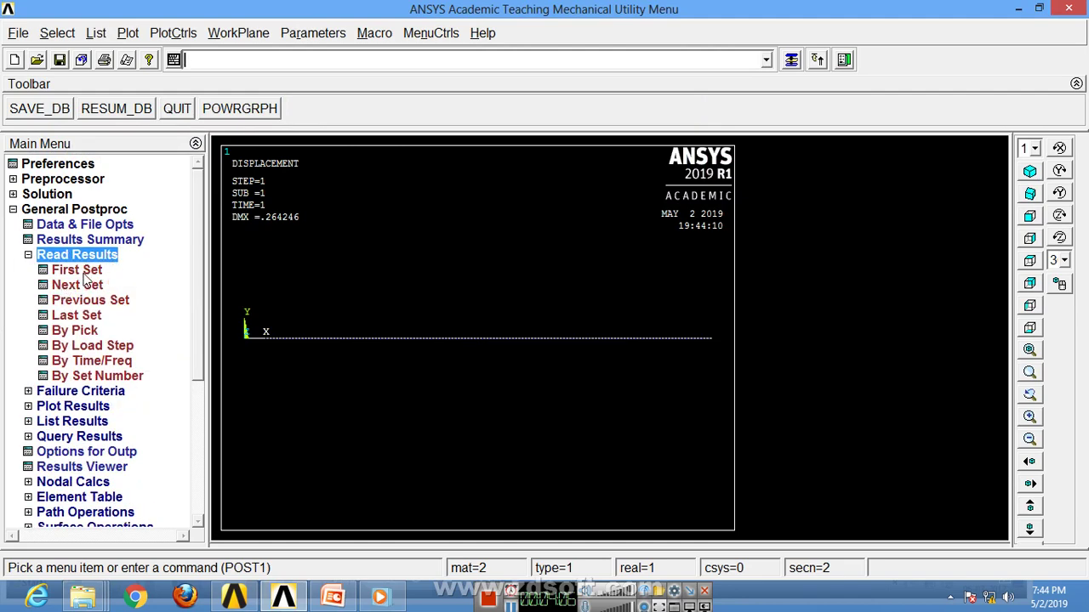
click(77, 270)
click(28, 254)
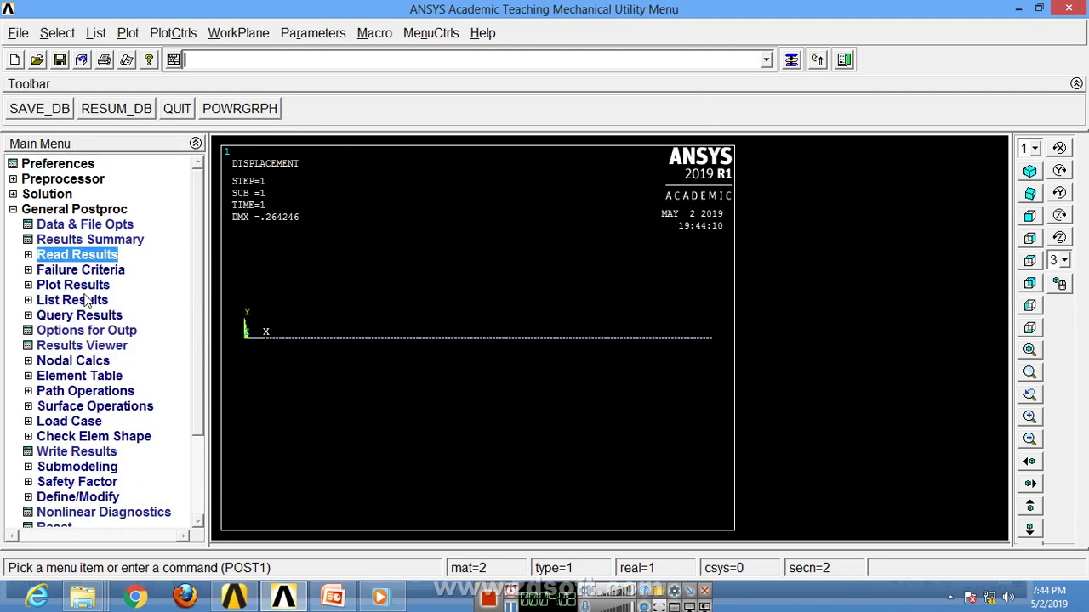
click(86, 286)
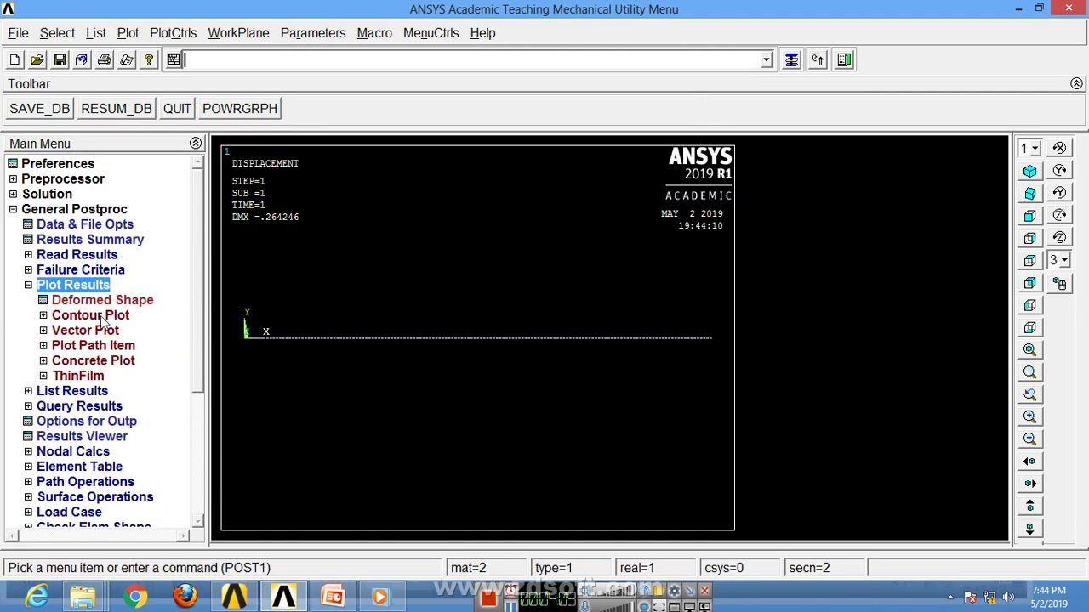
click(28, 285)
Define an element table item by sequence number LS,1 and close the element table data
click(77, 376)
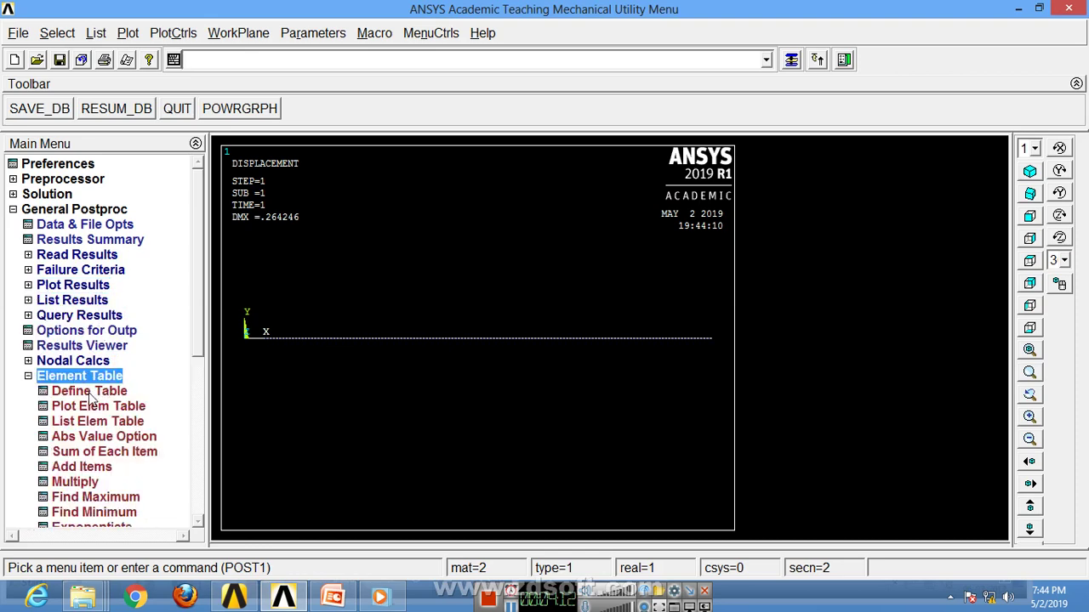
click(93, 391)
click(161, 408)
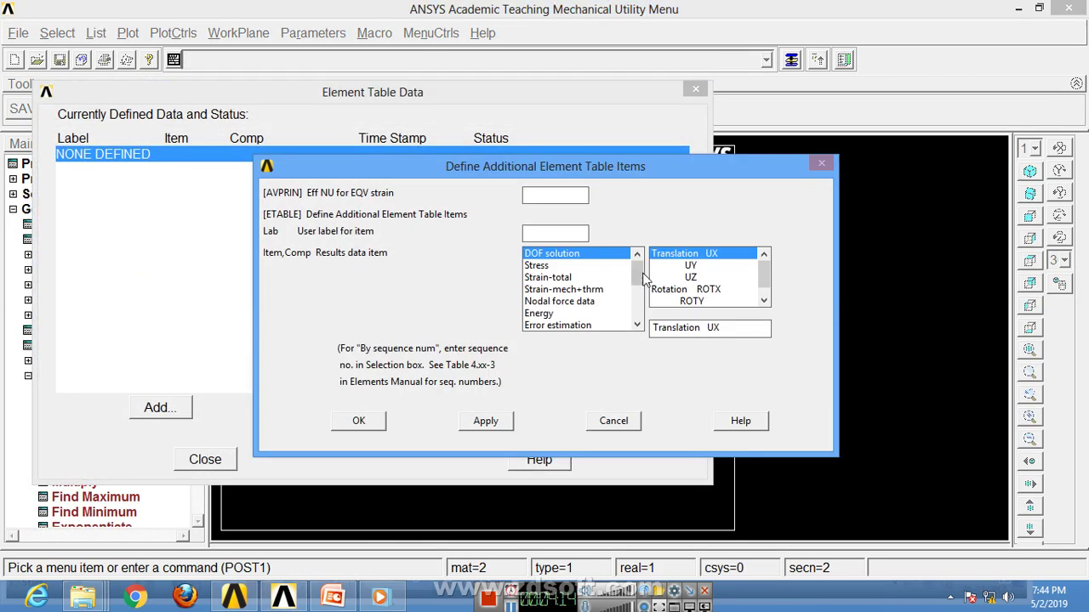
drag(638, 277, 639, 344)
click(595, 325)
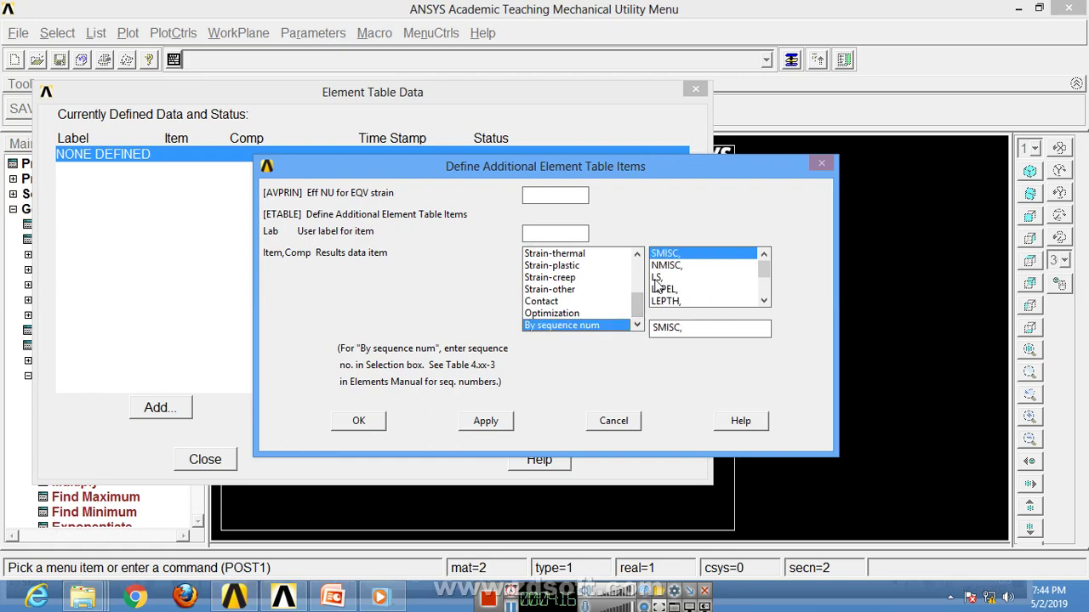
click(660, 277)
click(701, 329)
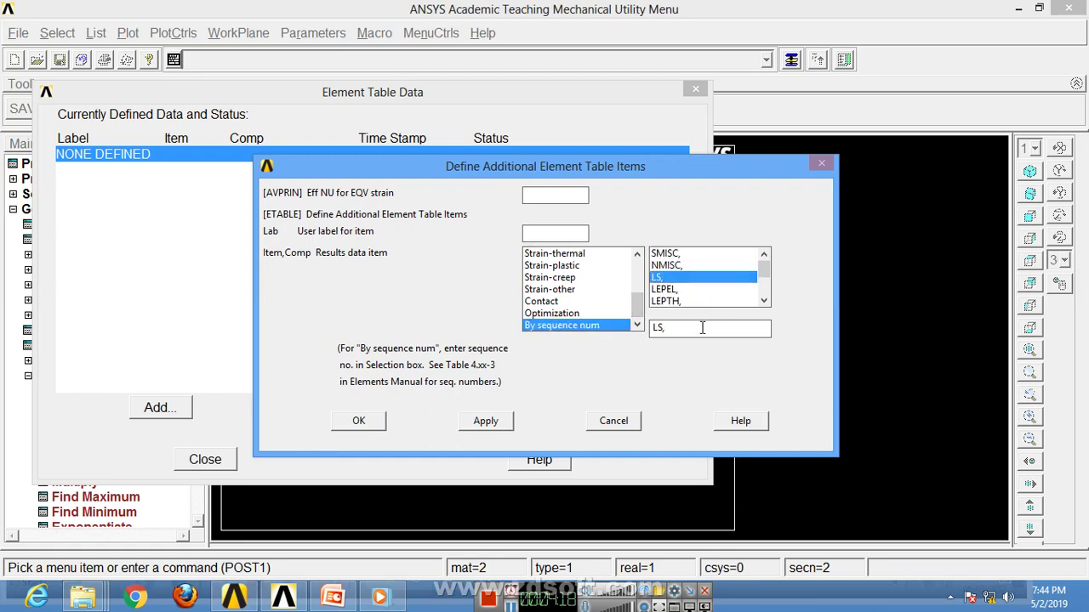
click(358, 420)
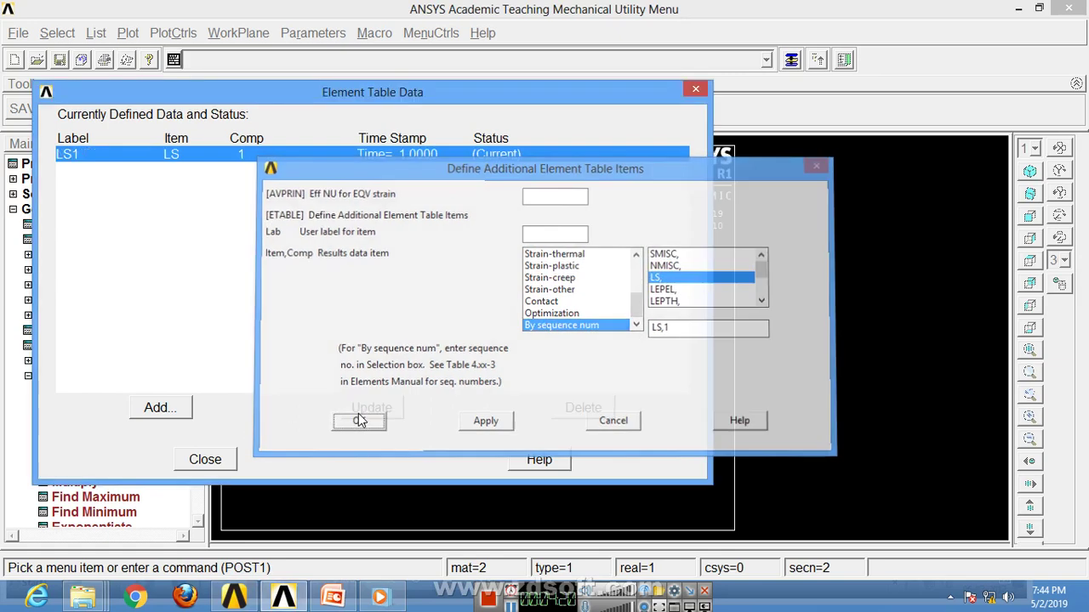
click(214, 466)
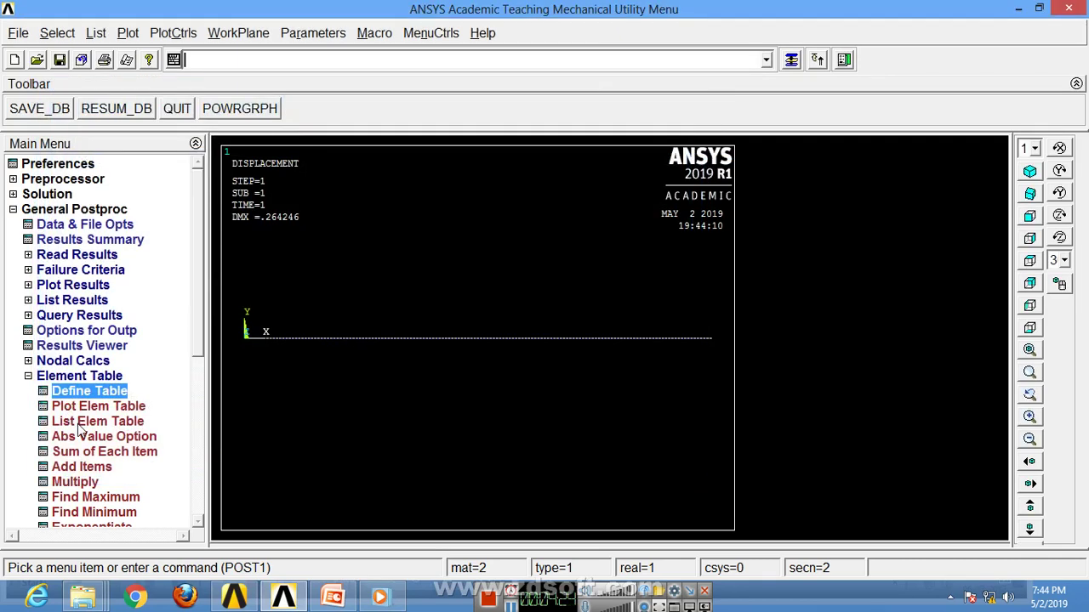
List the element table data for item LS1 and move the listing aside
click(85, 422)
click(685, 268)
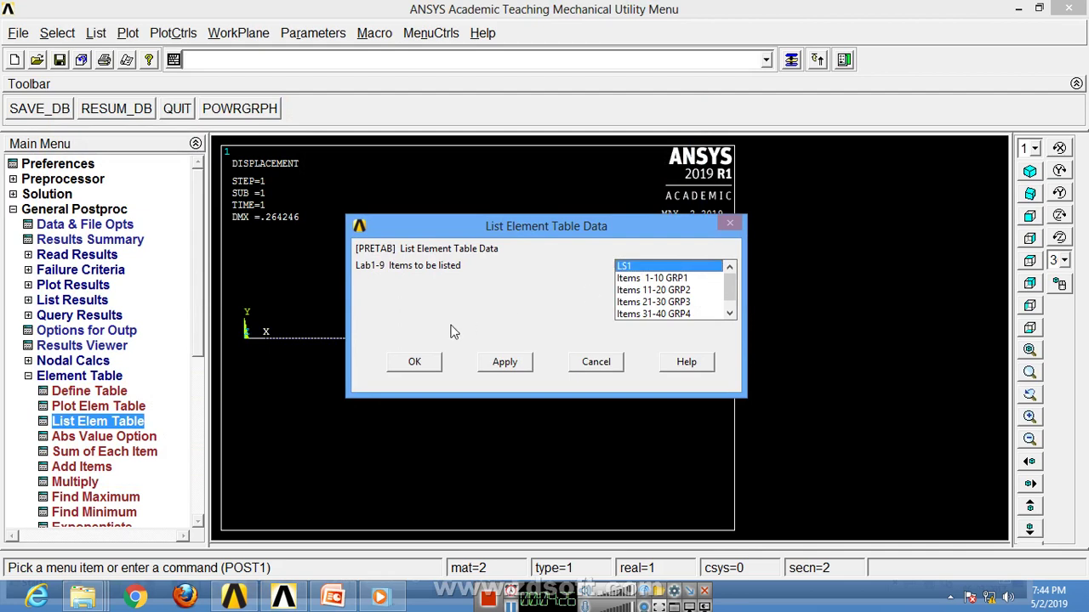
click(415, 363)
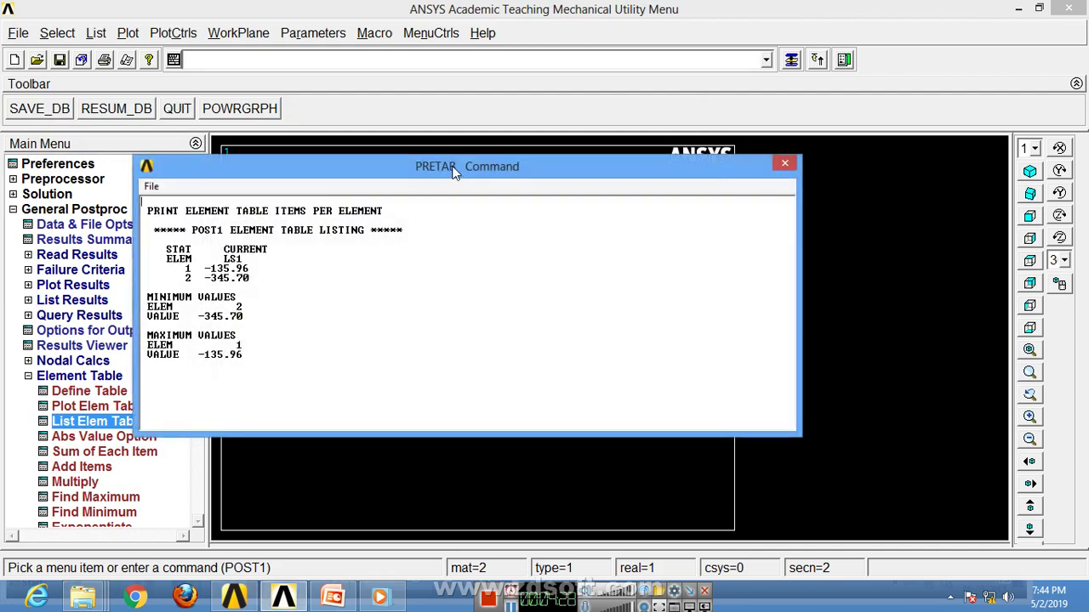
drag(455, 173, 697, 126)
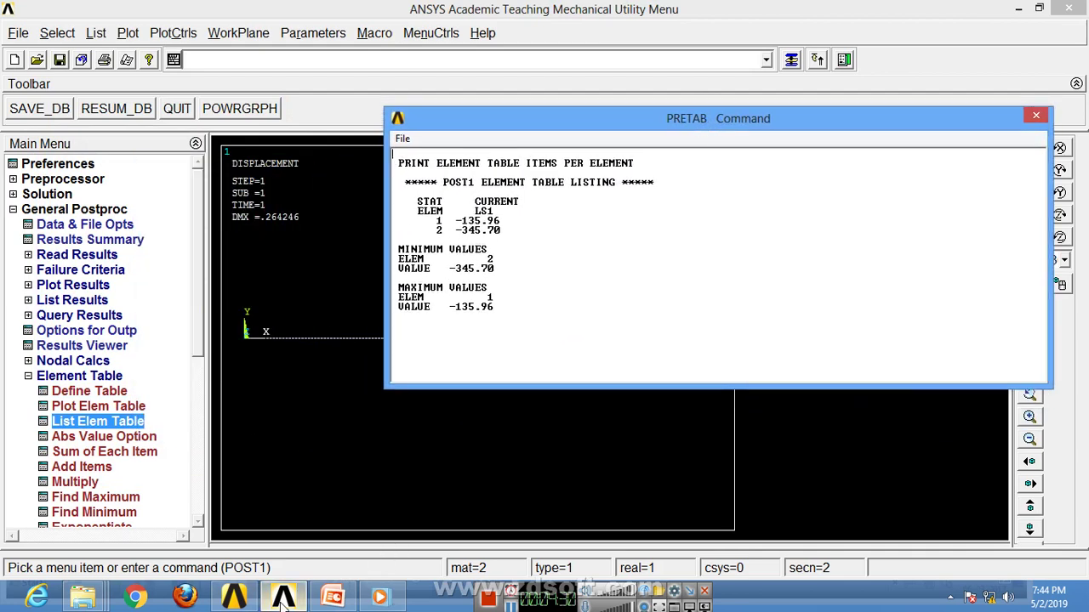
Compare the listed element stresses with the stress values on the PowerPoint problem slide, then return to ANSYS
click(330, 600)
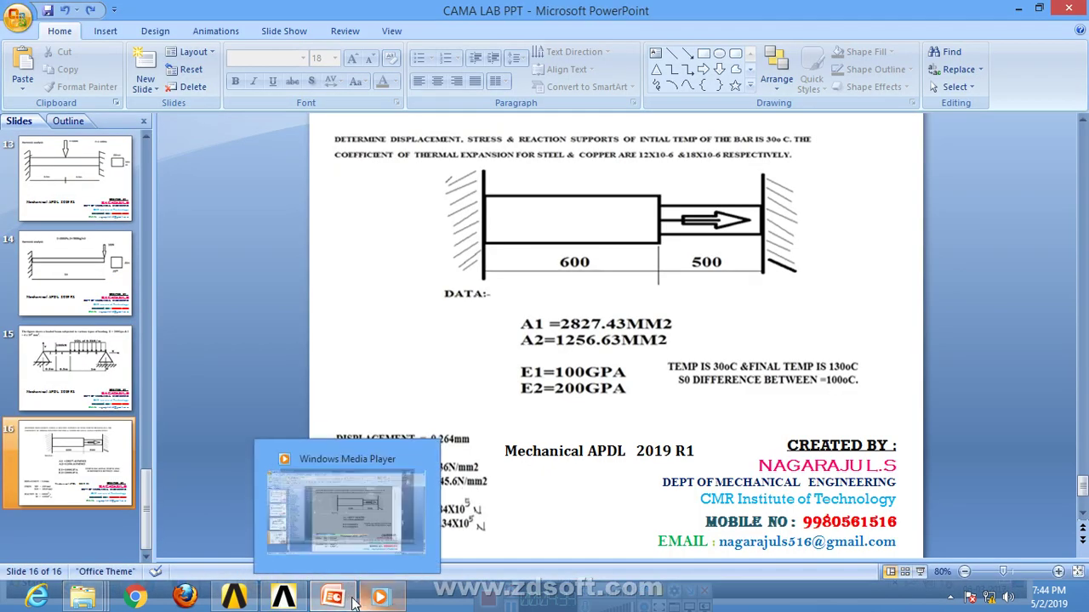
click(283, 598)
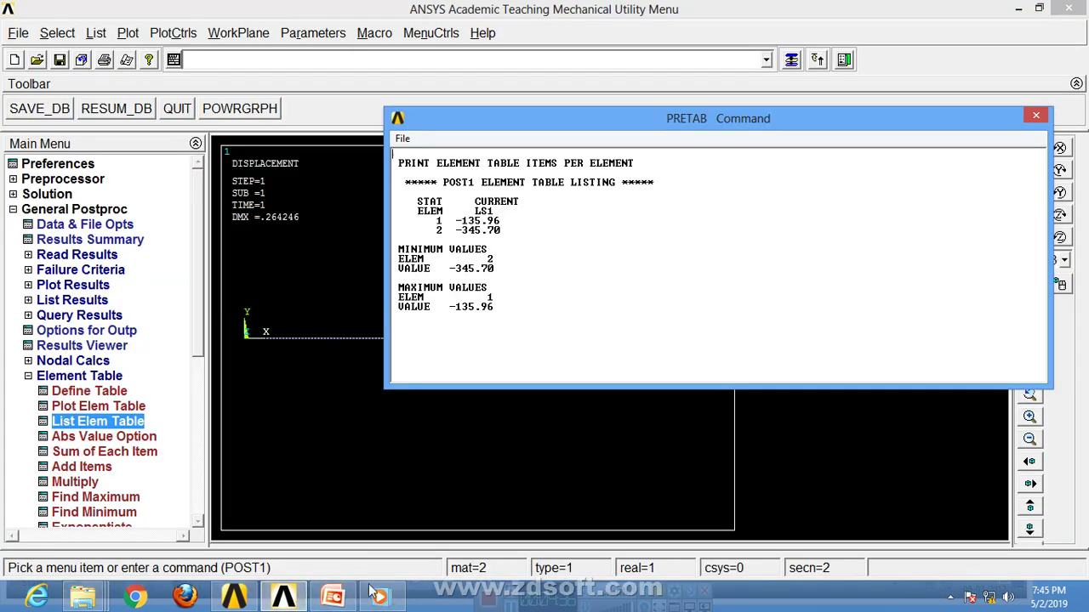
click(332, 598)
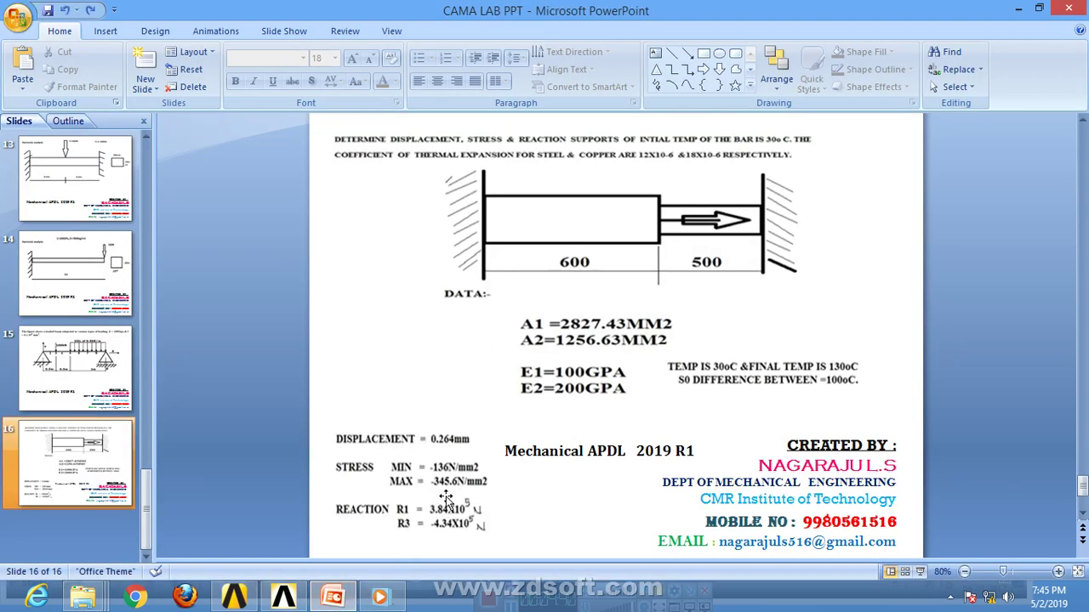
mouse_move(338, 603)
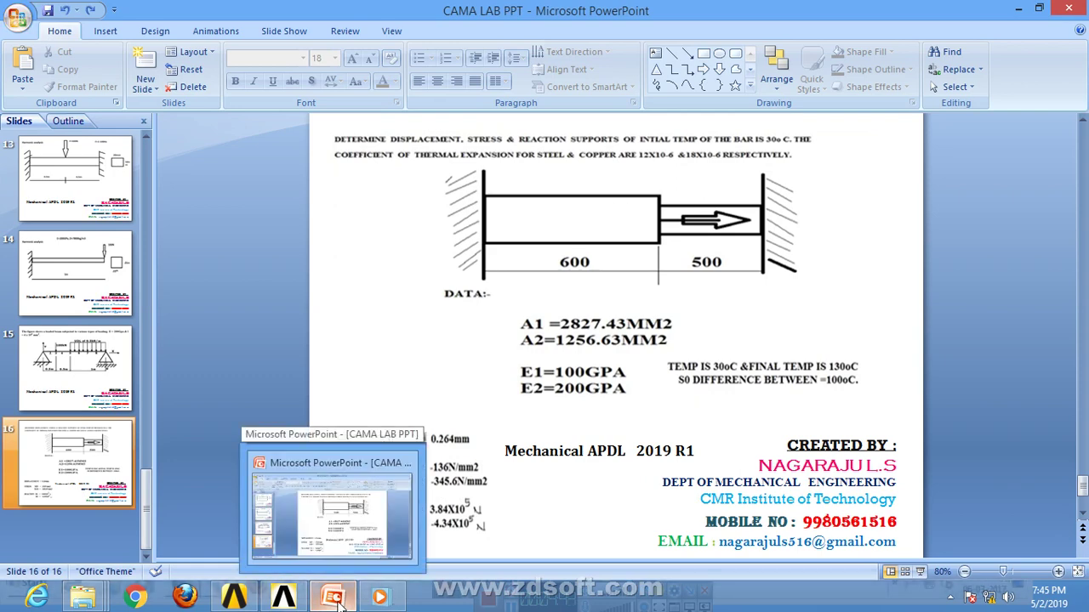
click(283, 597)
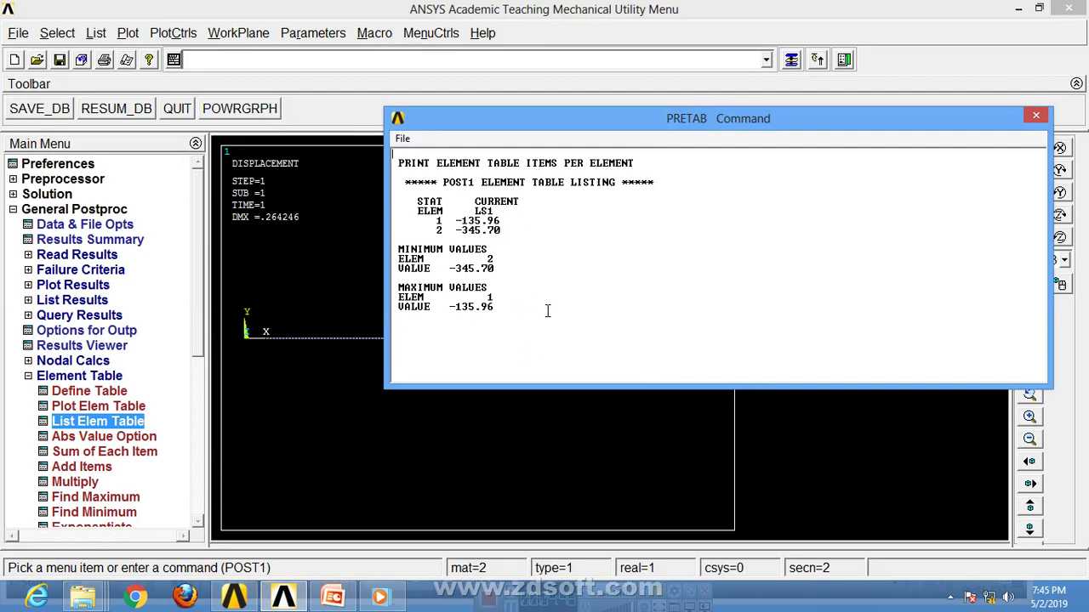
List the reaction solution for all items and place its listing below the element table listing
click(28, 376)
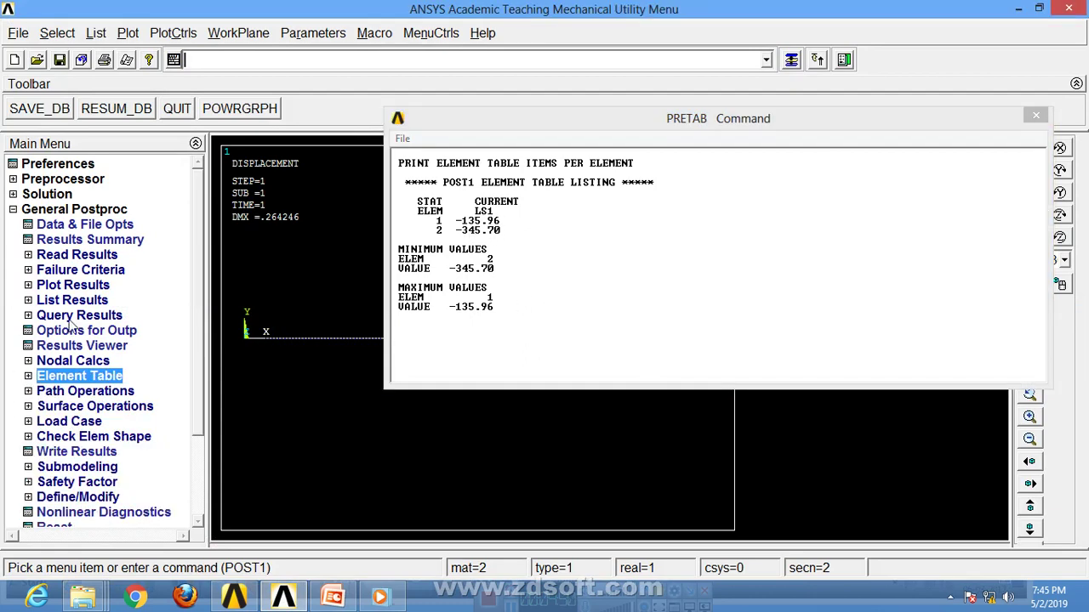
click(73, 300)
scroll(205, 336, down, 3)
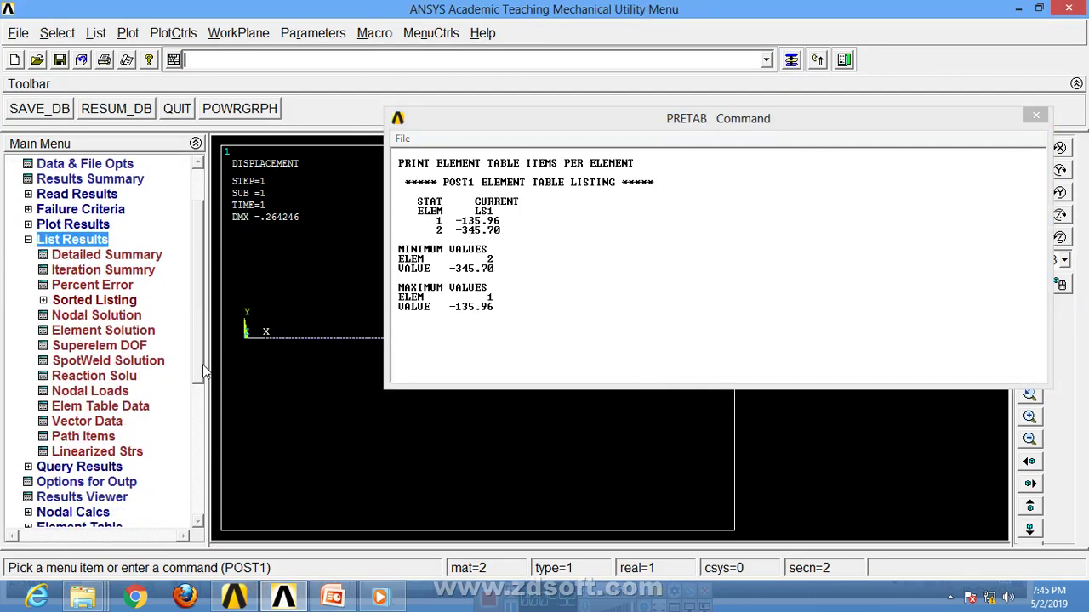
click(113, 338)
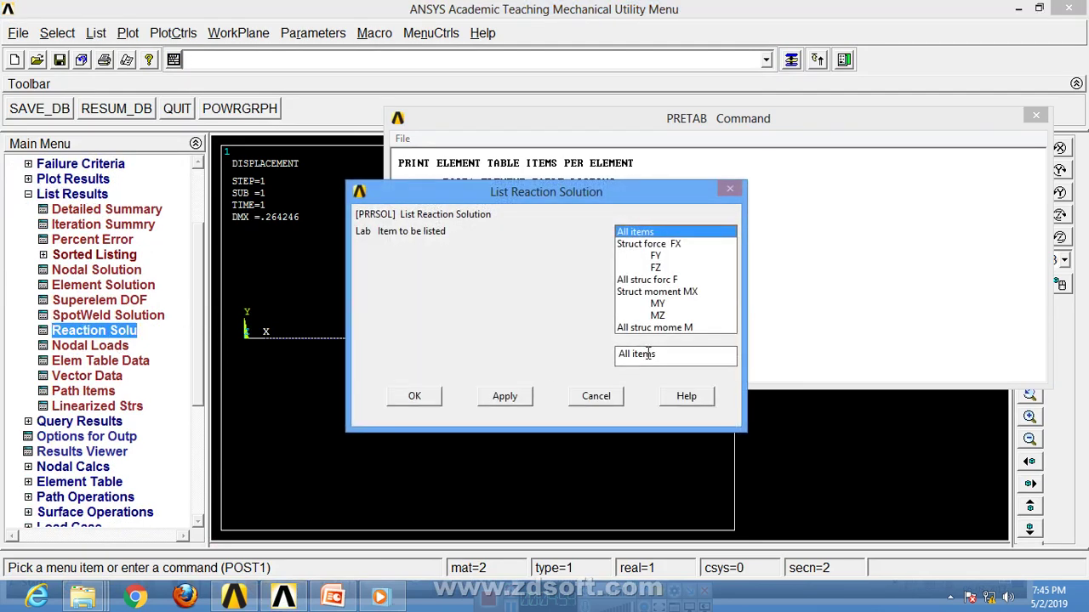
click(414, 397)
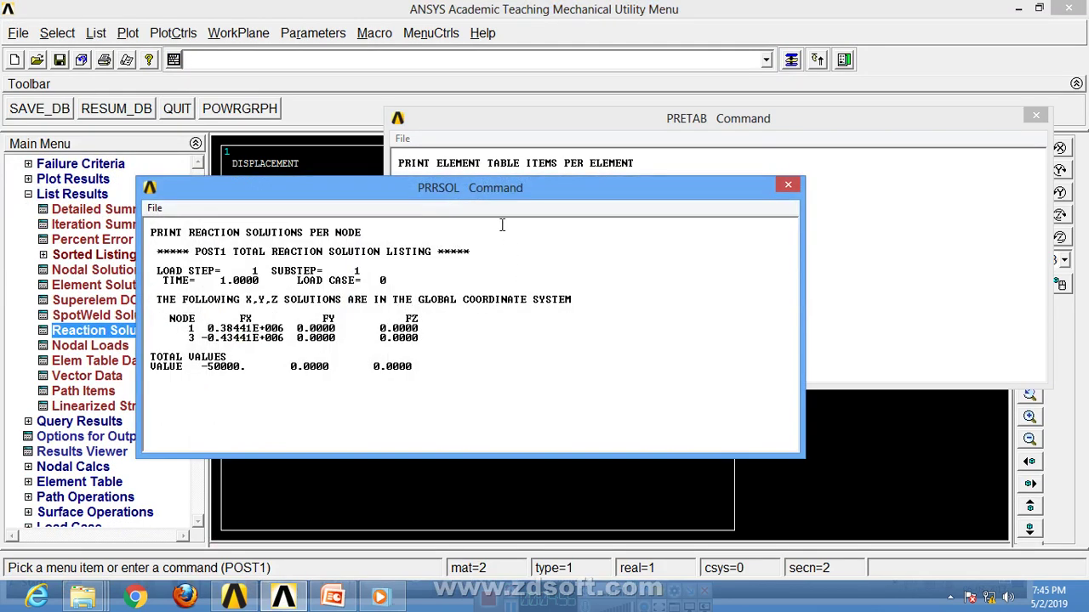
drag(437, 184, 686, 328)
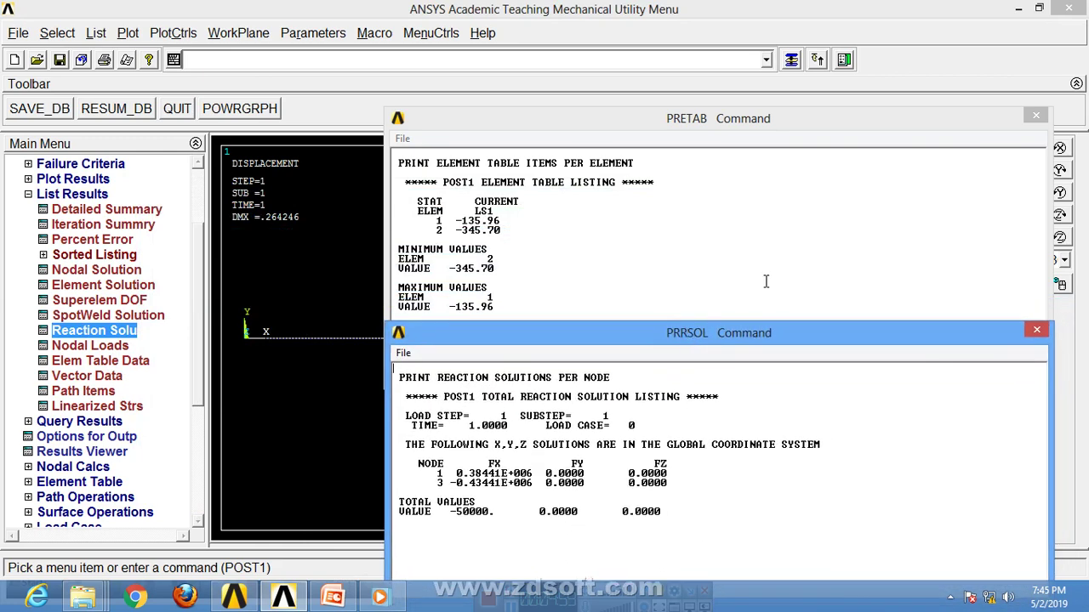
Compare the listed reactions at nodes 1 and 3 with R1 and R3 on the PowerPoint slide, then return to ANSYS
click(331, 598)
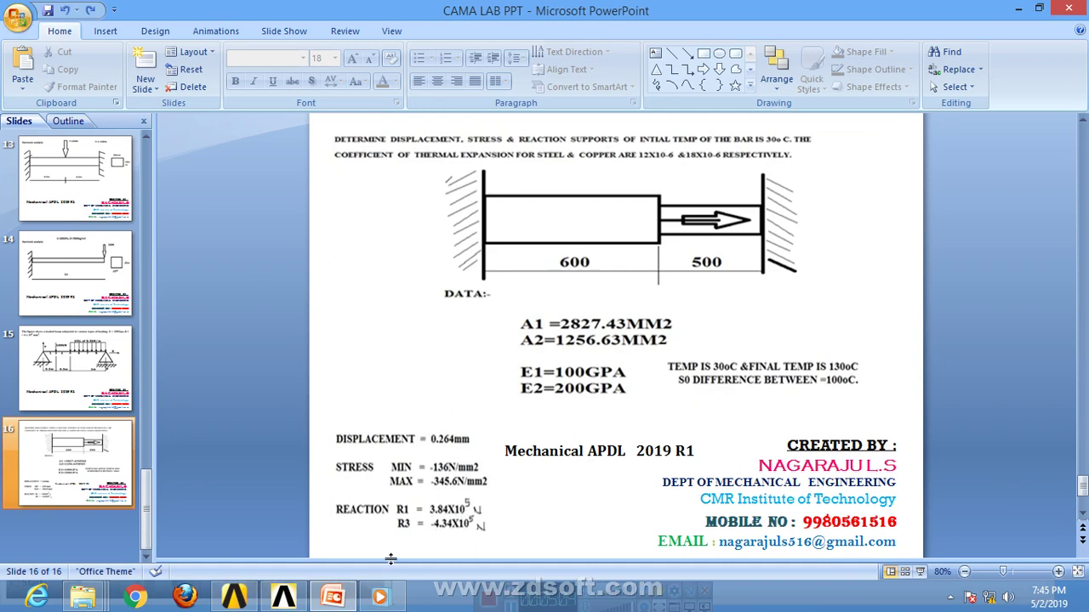
mouse_move(337, 600)
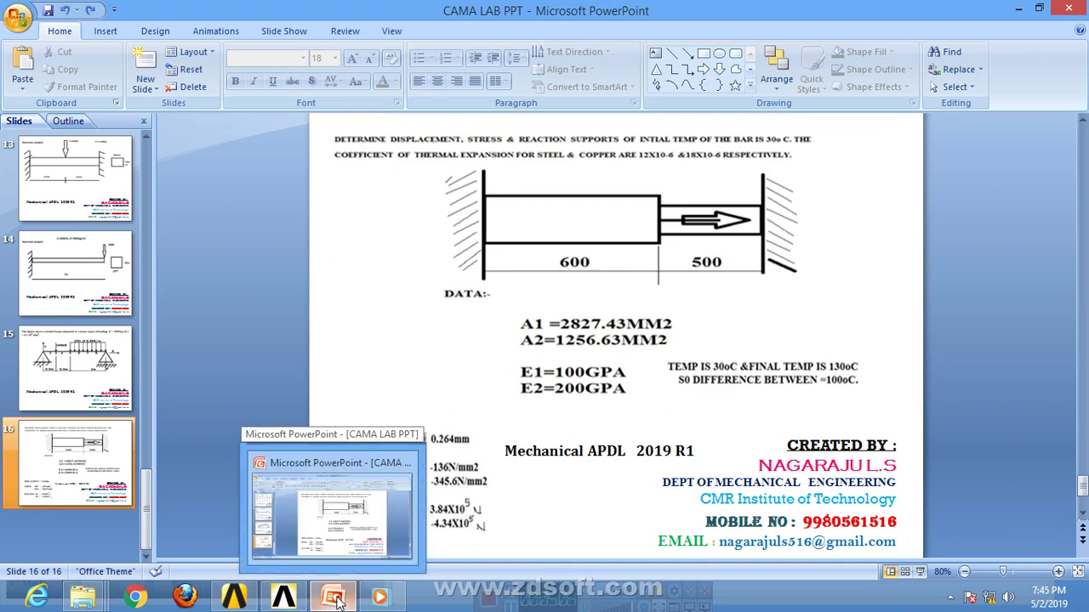
click(284, 598)
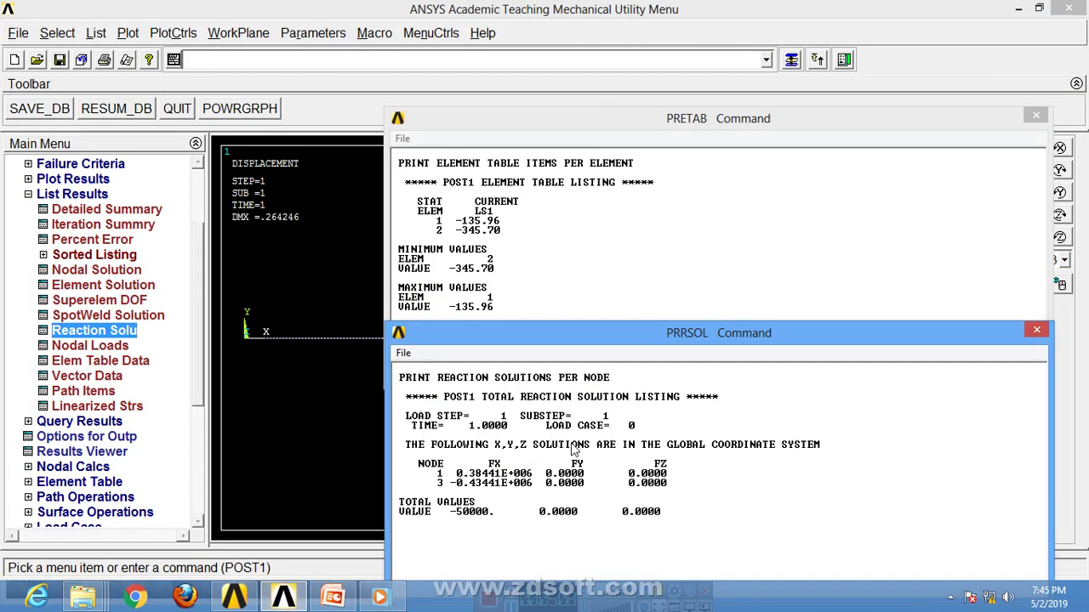
Close the reaction solution and element table listings
click(1037, 332)
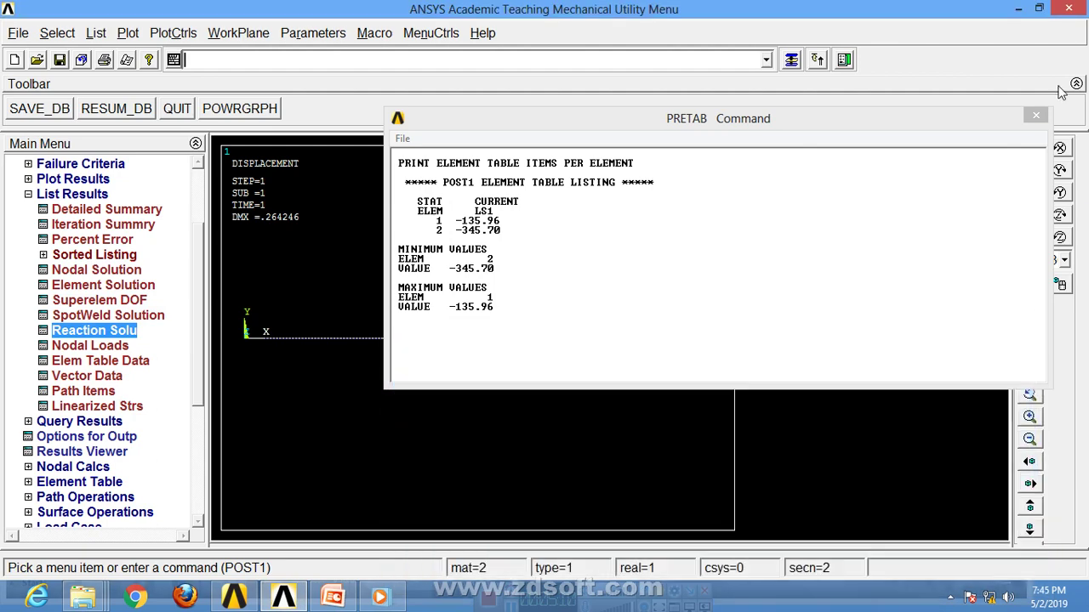
click(1036, 115)
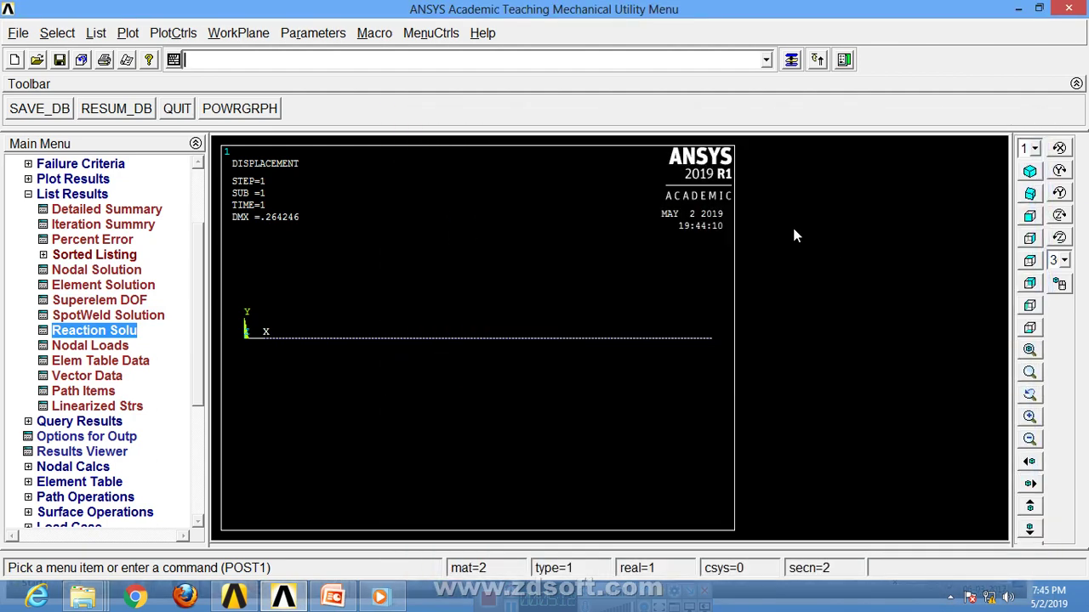
click(28, 194)
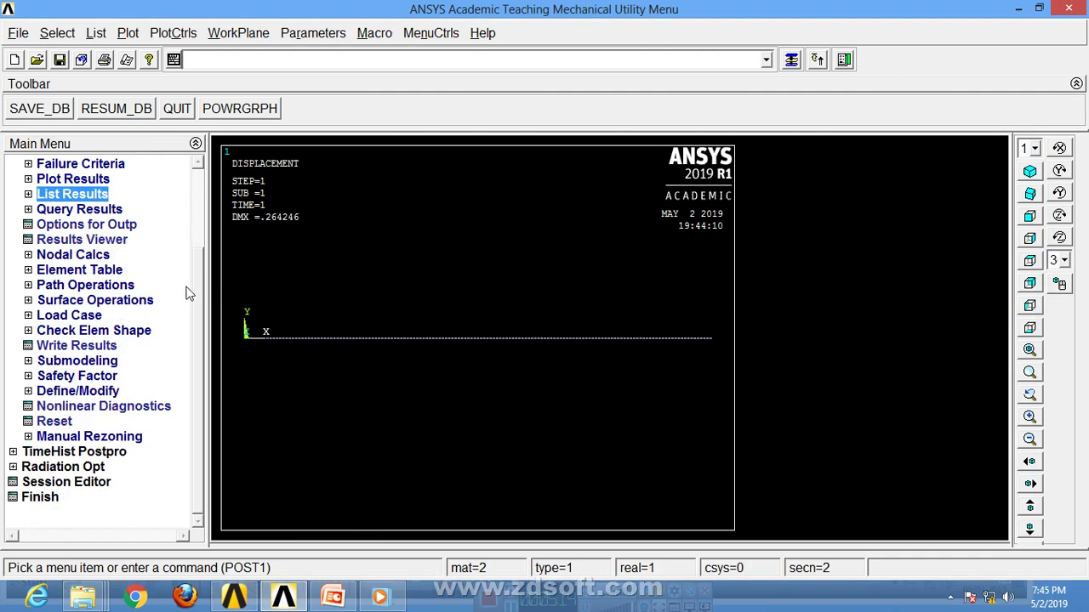
Plot the nodal solution contour of von Mises stress on the deformed shape only
scroll(197, 279, up, 1)
scroll(197, 279, up, 2)
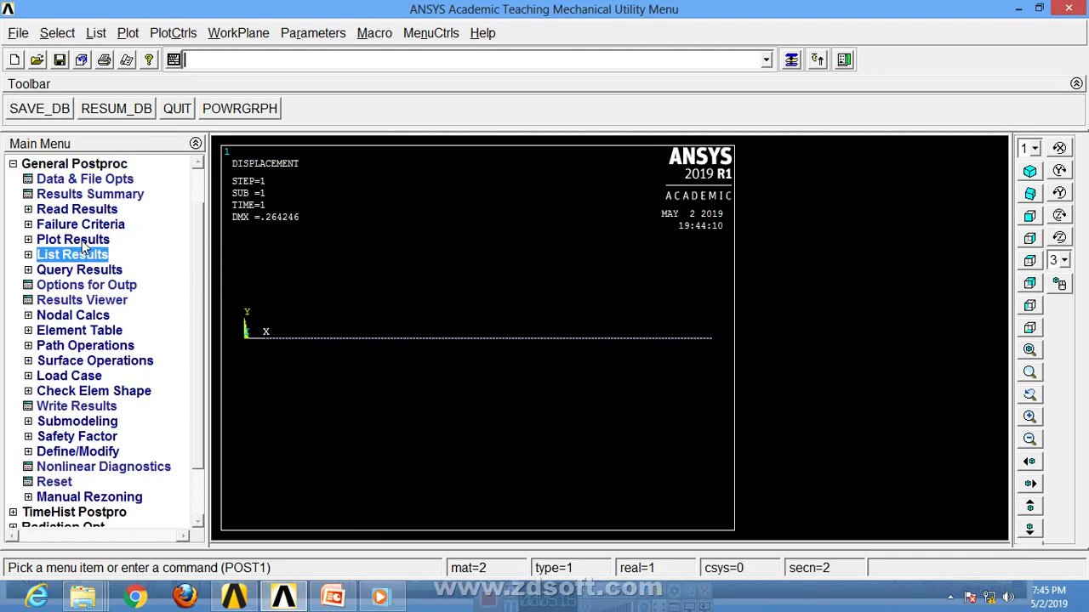
click(75, 240)
click(88, 270)
click(99, 285)
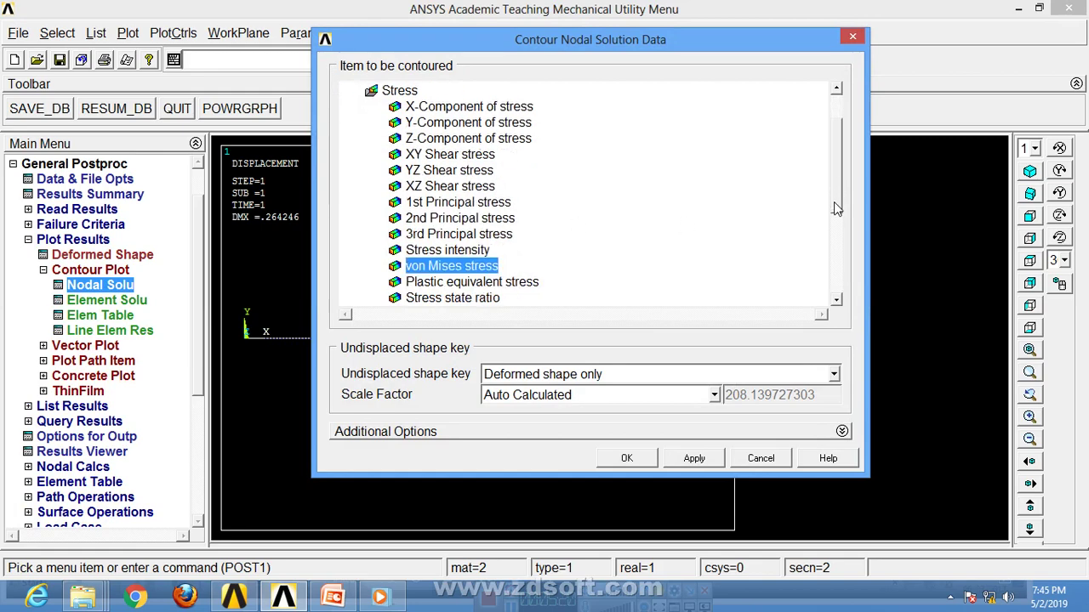
click(630, 462)
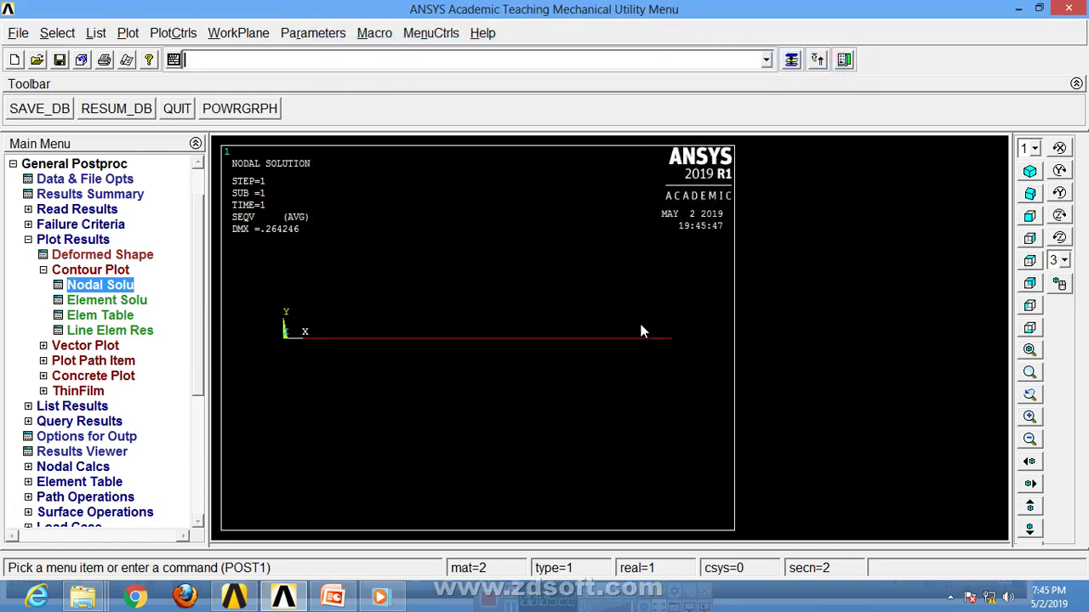
Plot the nodal solution contour of the displacement vector sum on the deformed shape only
click(122, 286)
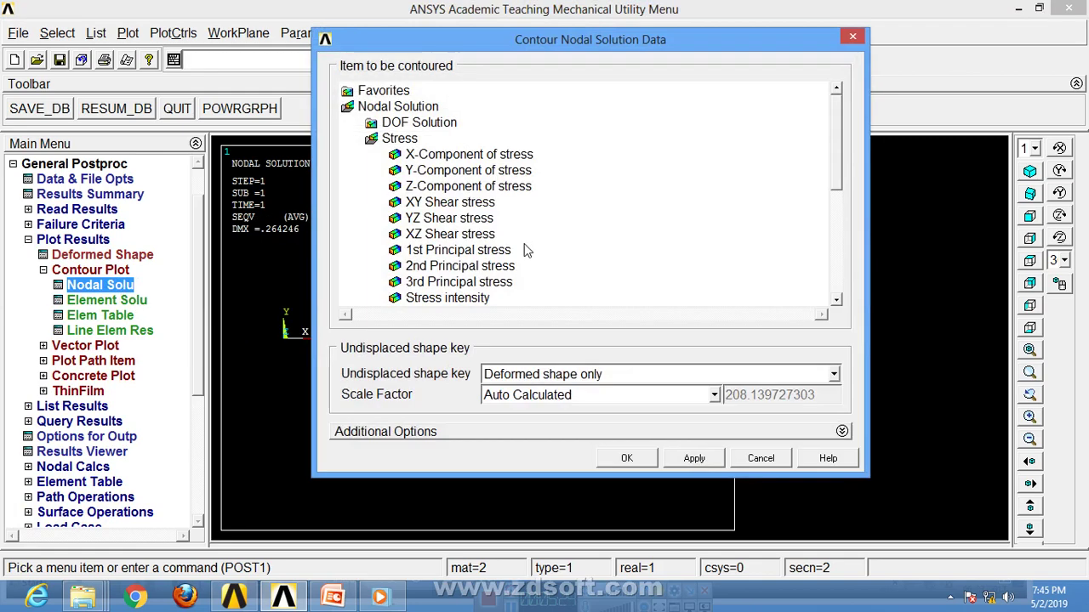
click(432, 125)
click(432, 189)
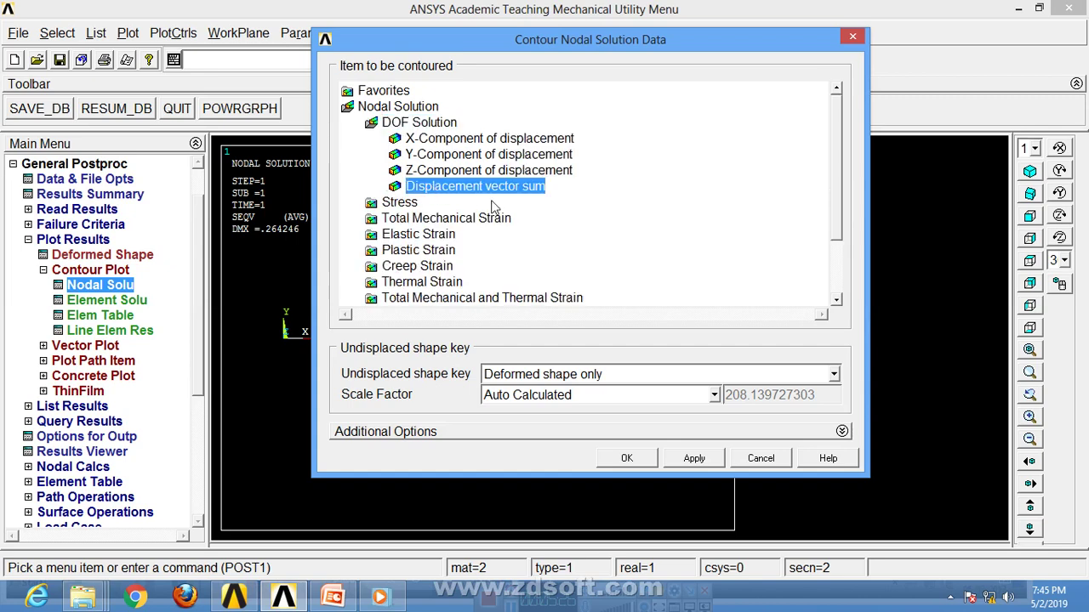
click(628, 459)
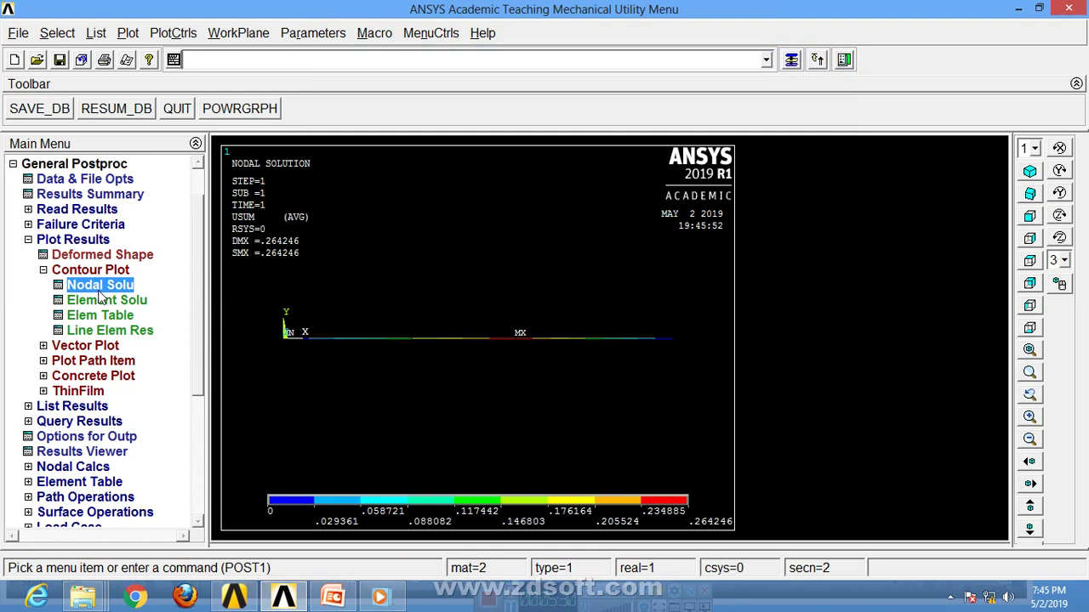
Plot the element table contour of item LS1 without averaging at common nodes
click(107, 317)
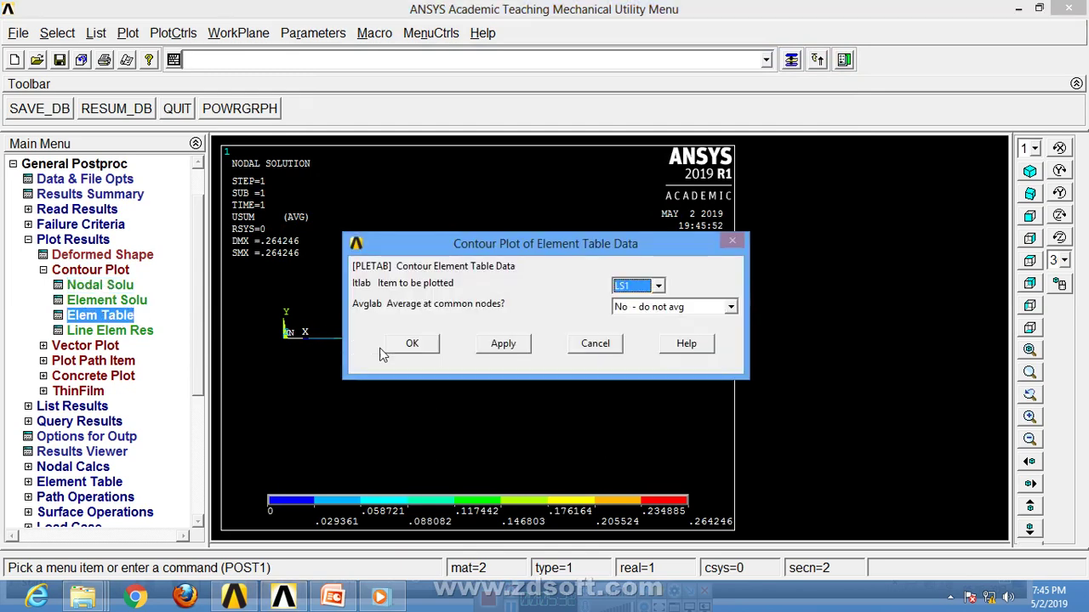
click(412, 345)
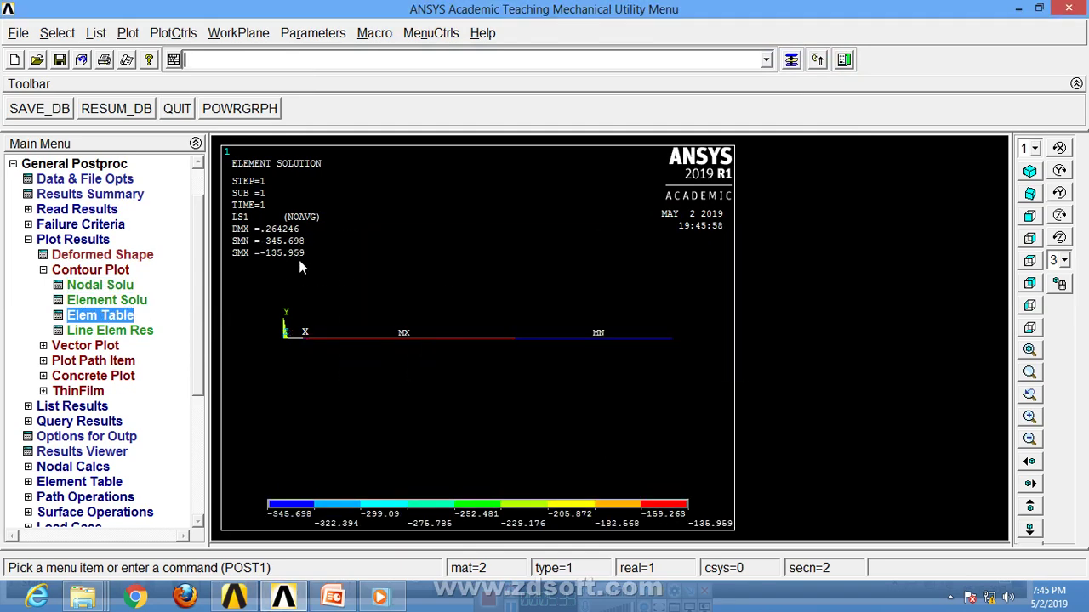